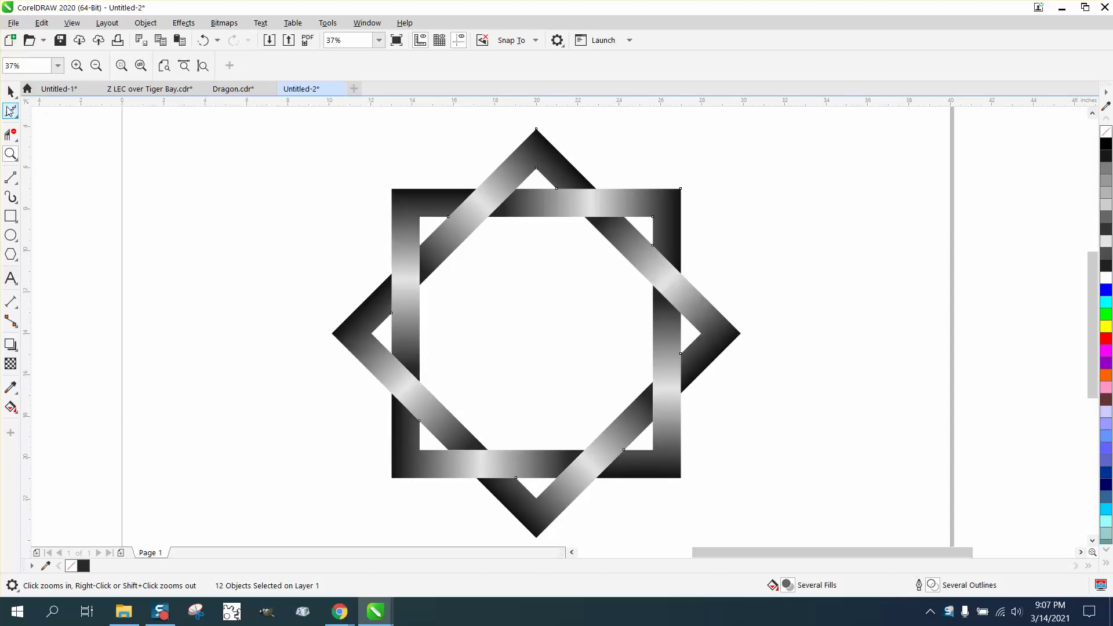
Move the finished interlaced star off the page, just beyond its right edge.
click(10, 91)
scroll(314, 154, down, 2)
drag(299, 132, 610, 357)
drag(439, 252, 735, 250)
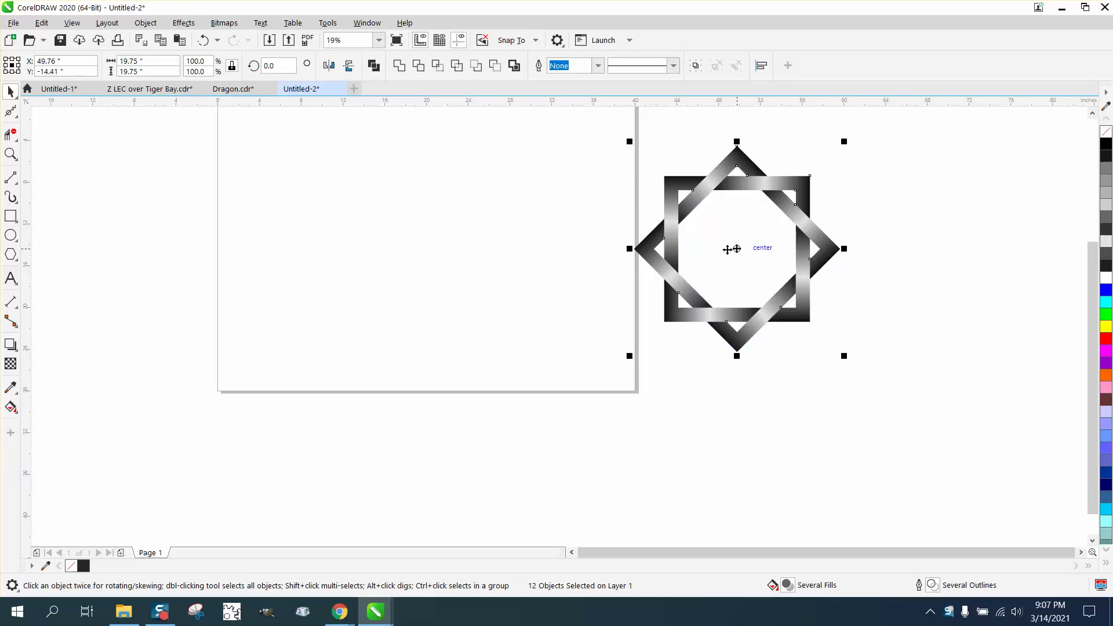
Draw a square about 15.28 inches wide on the page and add a concentric copy scaled to about 80.4%.
click(10, 217)
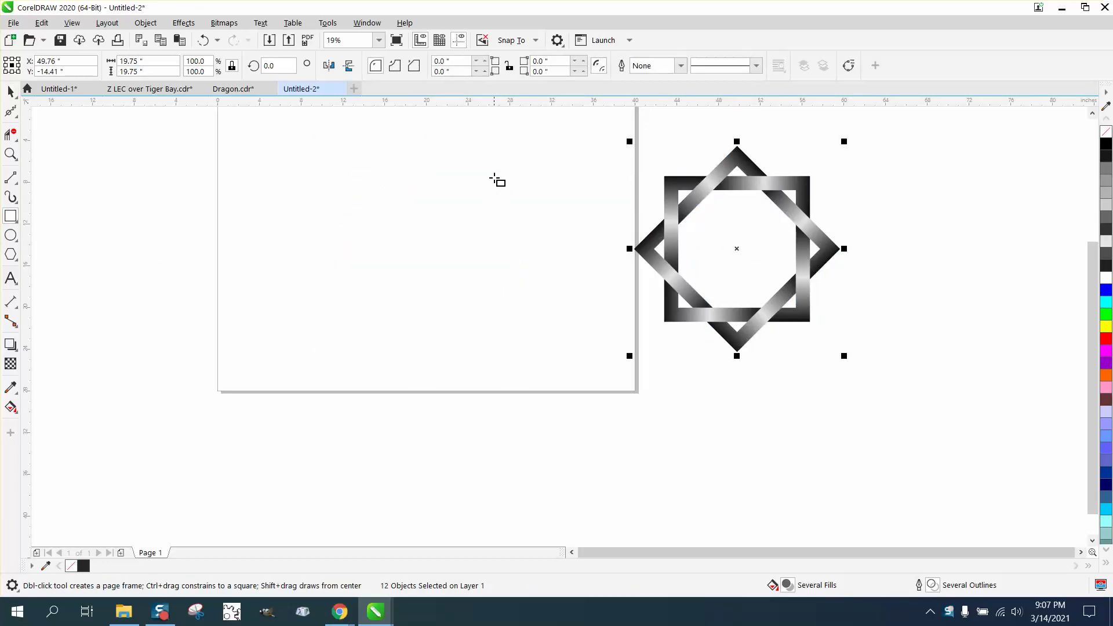
drag(505, 168, 345, 326)
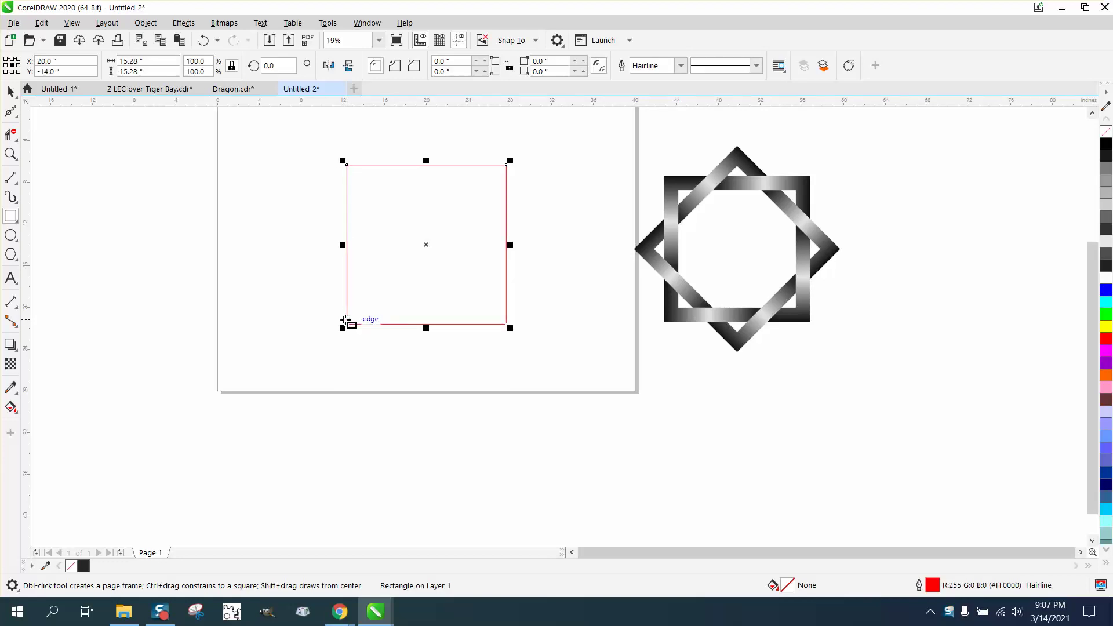
click(10, 91)
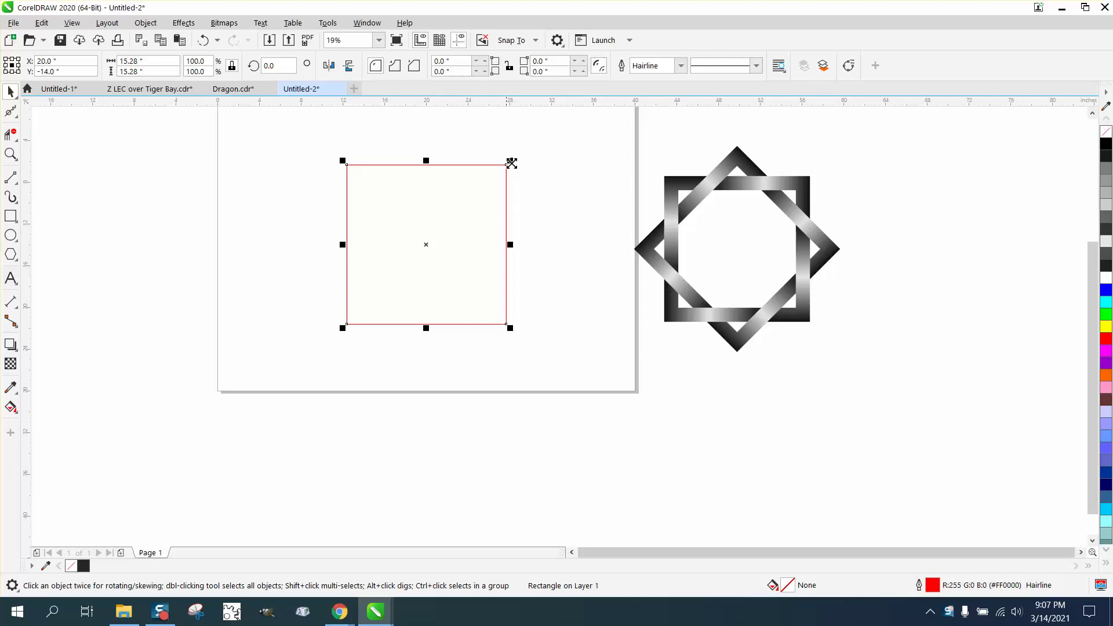
drag(511, 163, 496, 175)
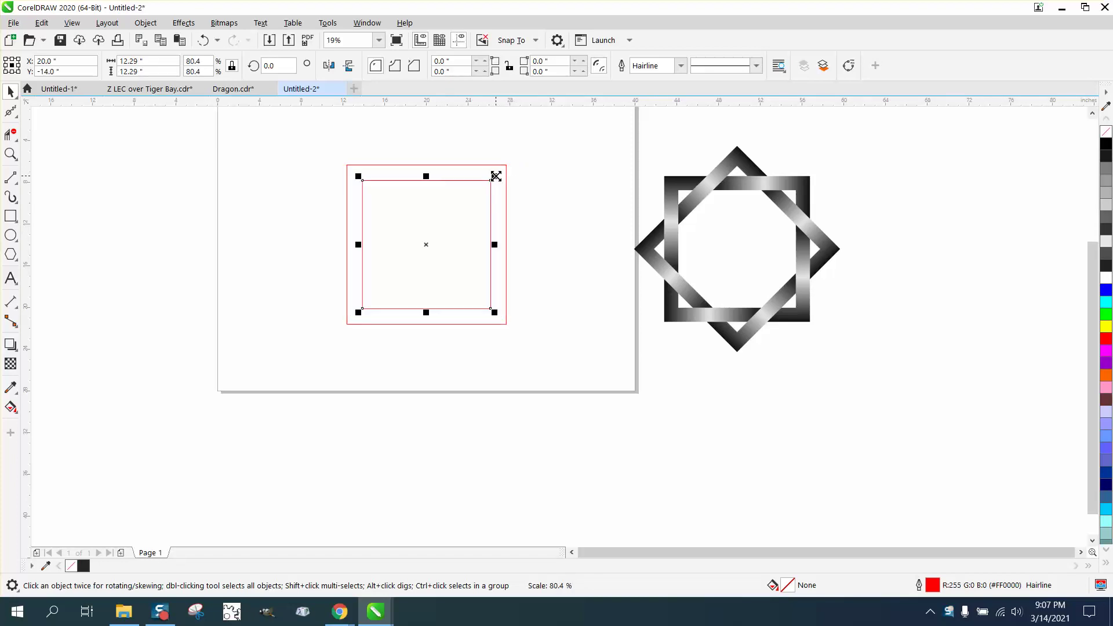
Duplicate both concentric squares in place and rotate the copies by 45 degrees.
drag(291, 138, 593, 377)
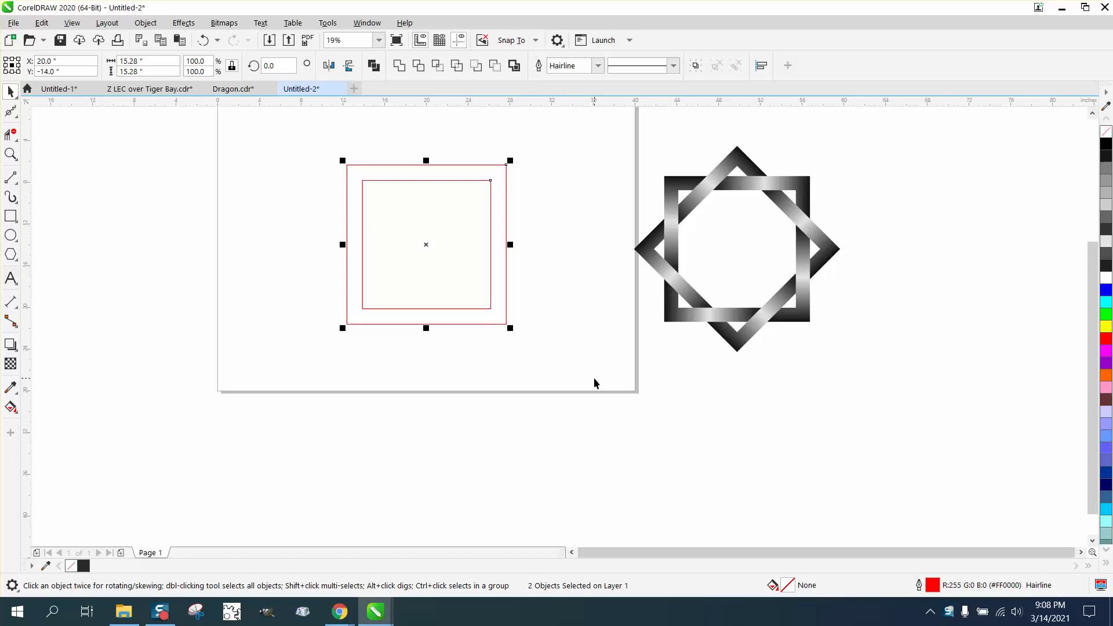
click(262, 66)
text(45)
key(Return)
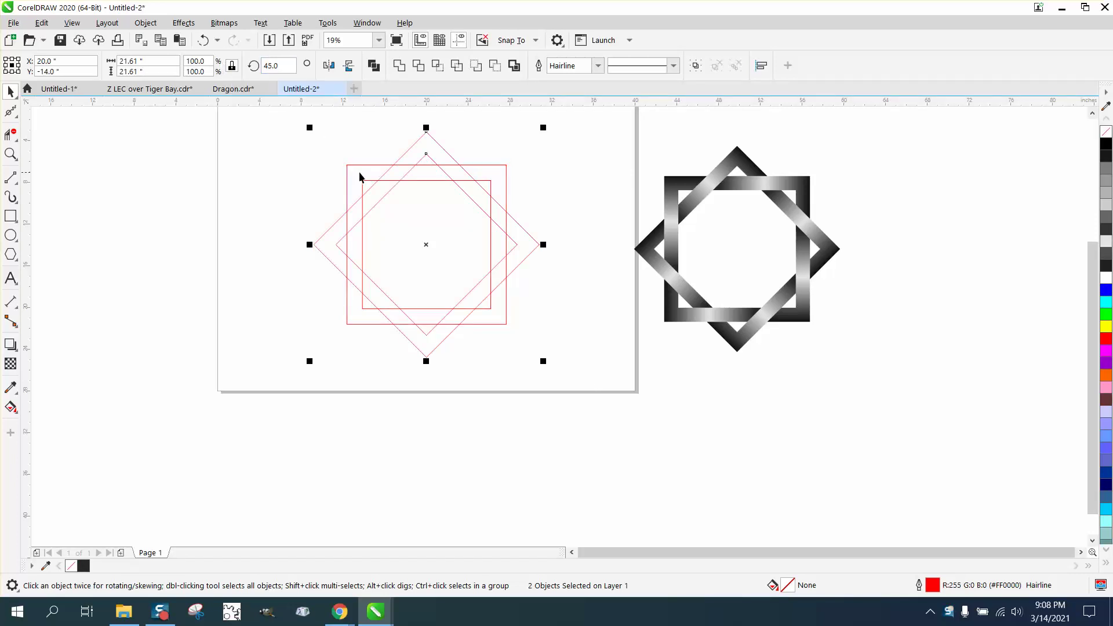
Use Smart Fill to fill the three adjoining regions of the upright frame's upper-left corner and left side.
click(11, 406)
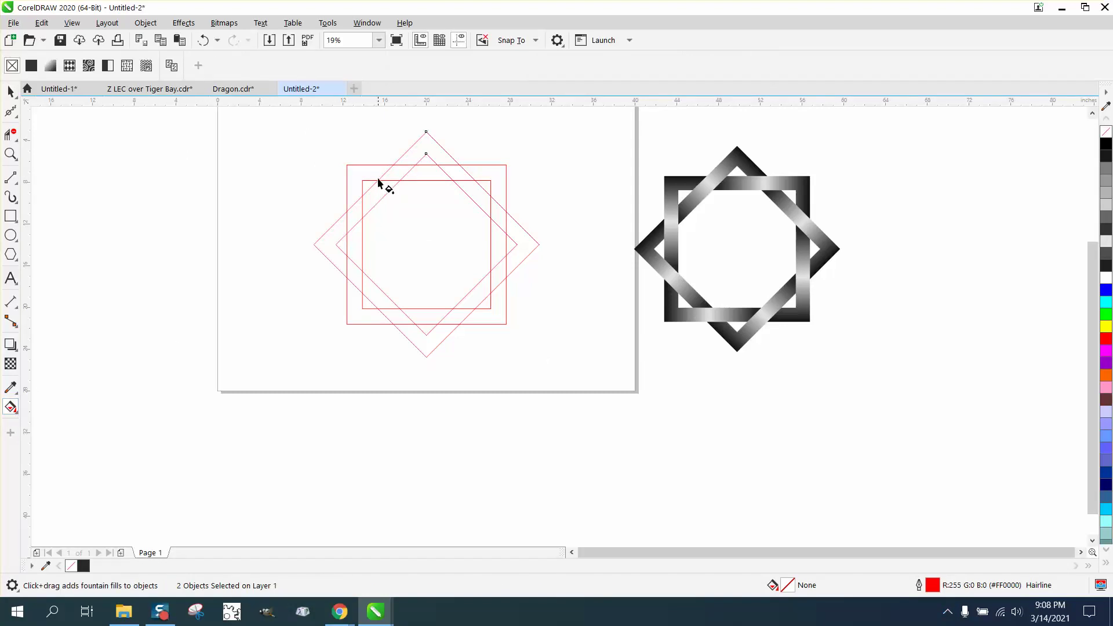
click(21, 413)
click(55, 421)
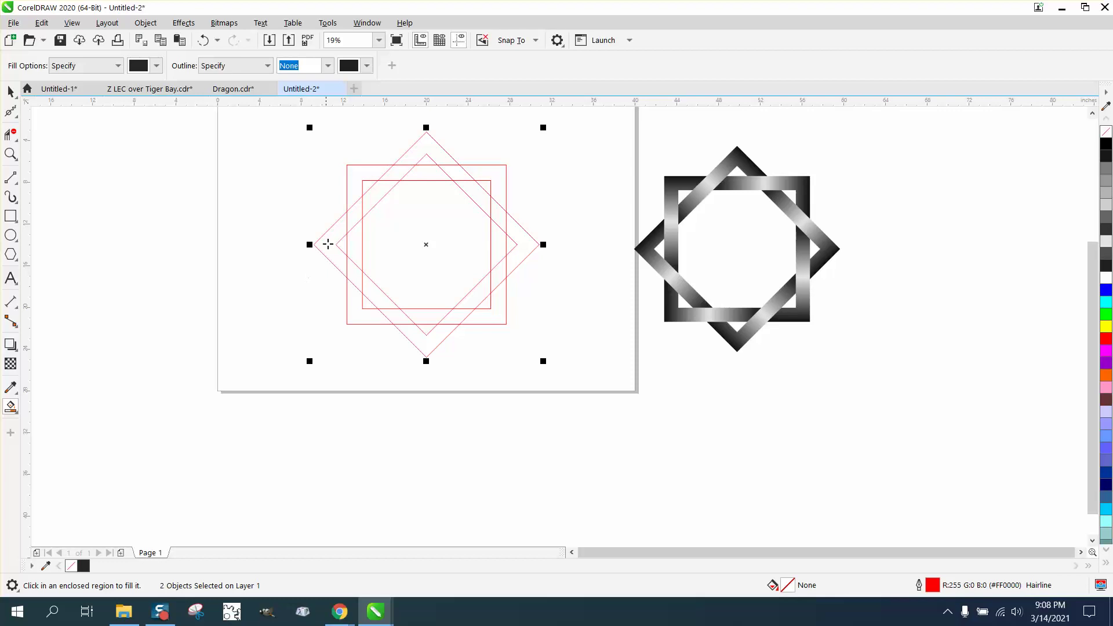
click(372, 176)
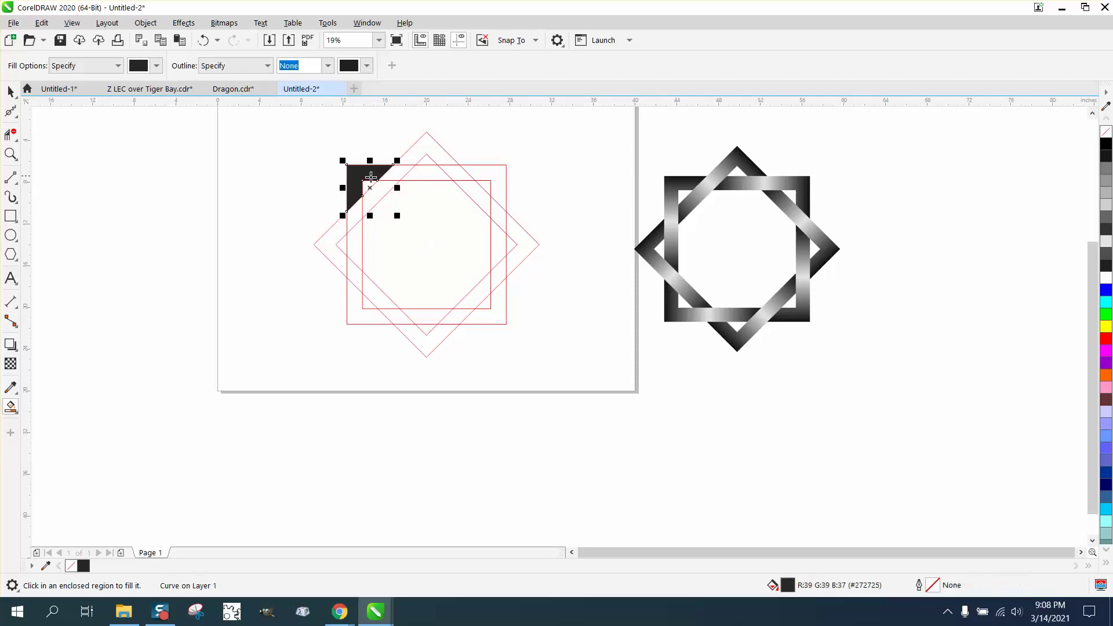
click(355, 213)
click(353, 246)
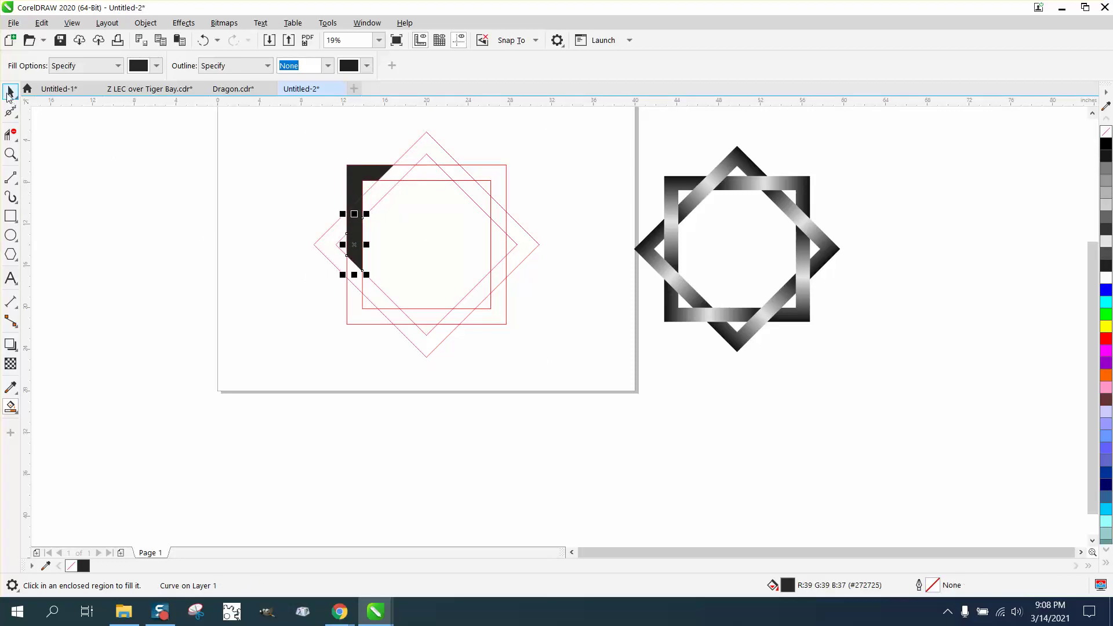
Weld the three filled regions into one corner piece, then test-move the piece and undo the move.
click(10, 91)
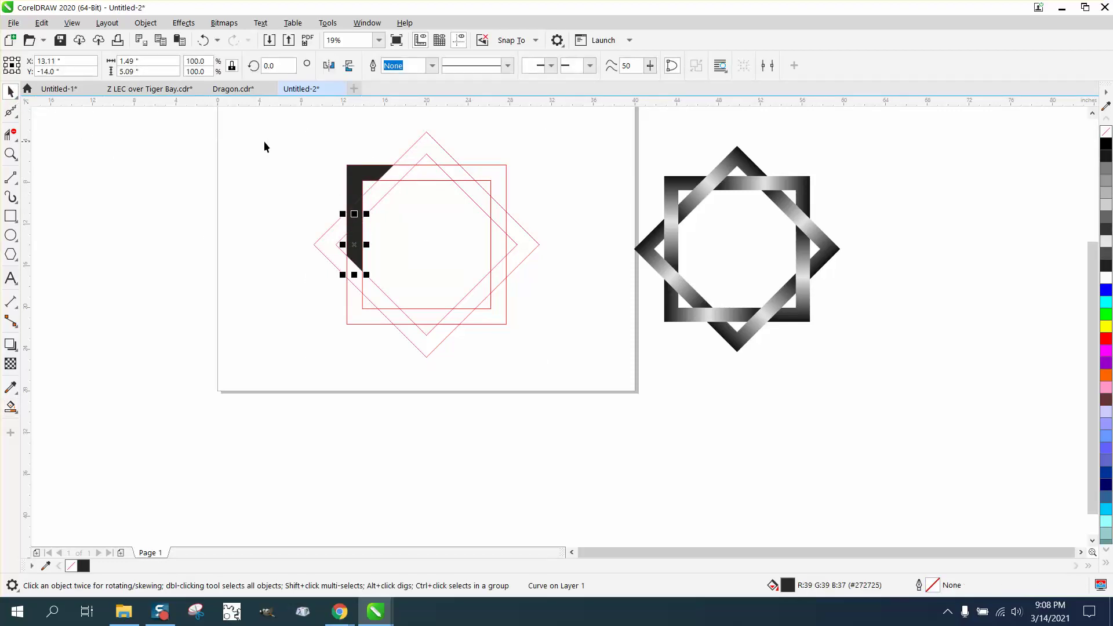
drag(305, 143, 424, 286)
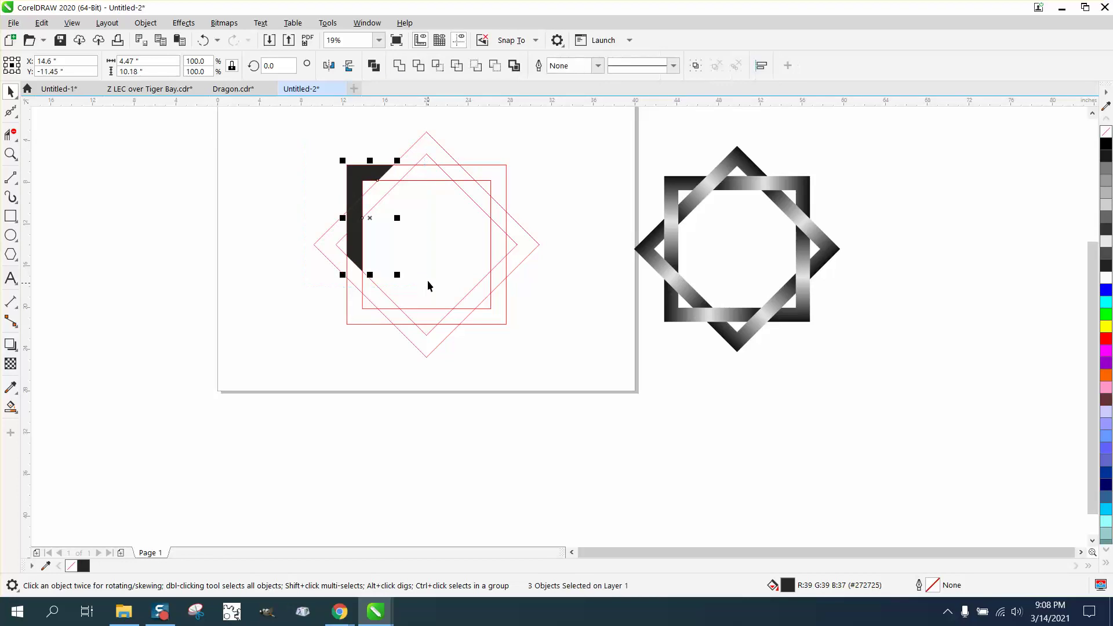
click(399, 66)
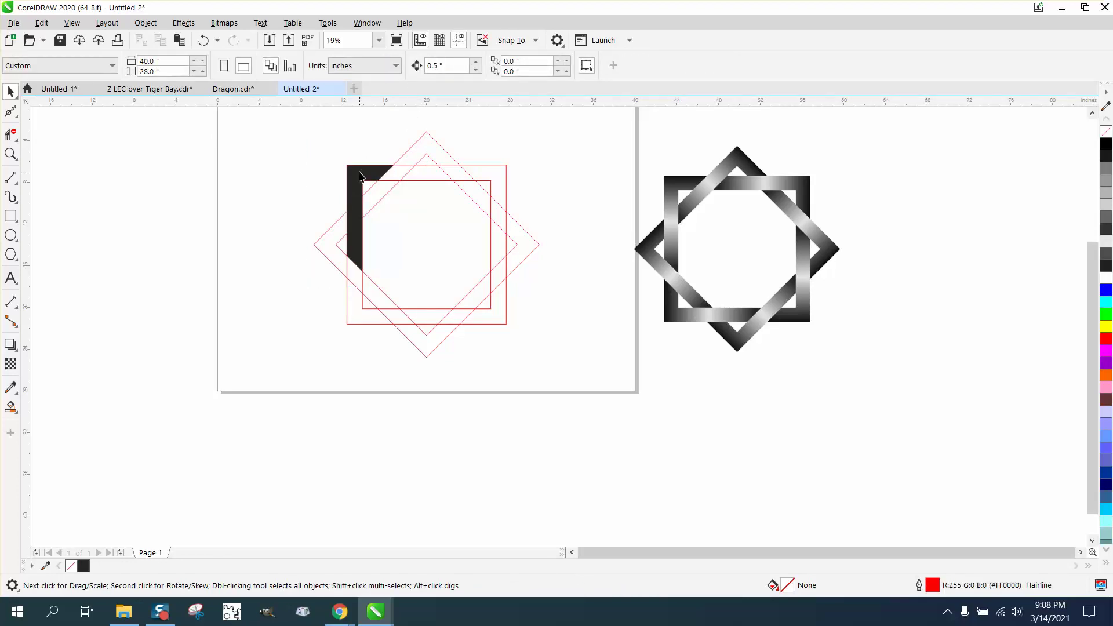
drag(359, 173, 266, 183)
click(203, 41)
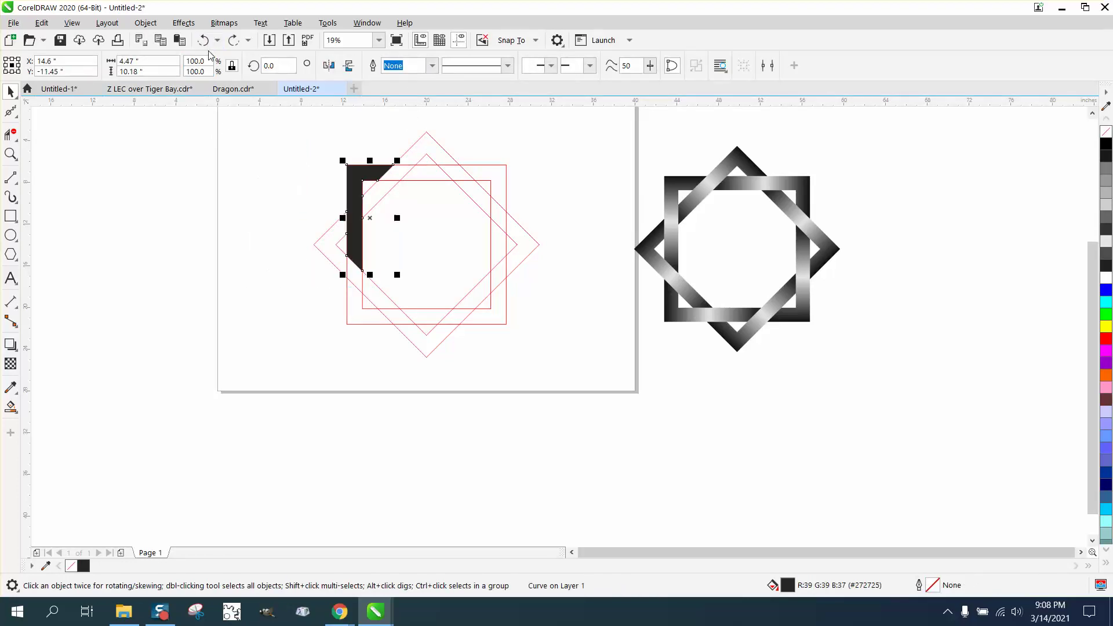
Apply a vertical linear fountain fill to the welded corner piece, dark at its lower end and light at its upper end.
click(11, 408)
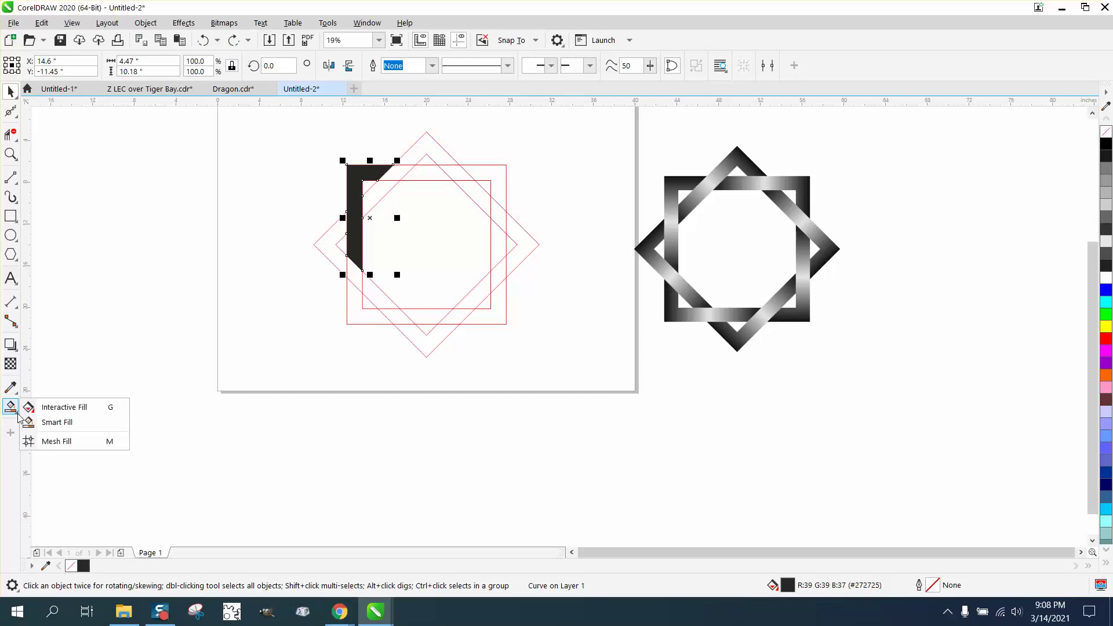
click(63, 407)
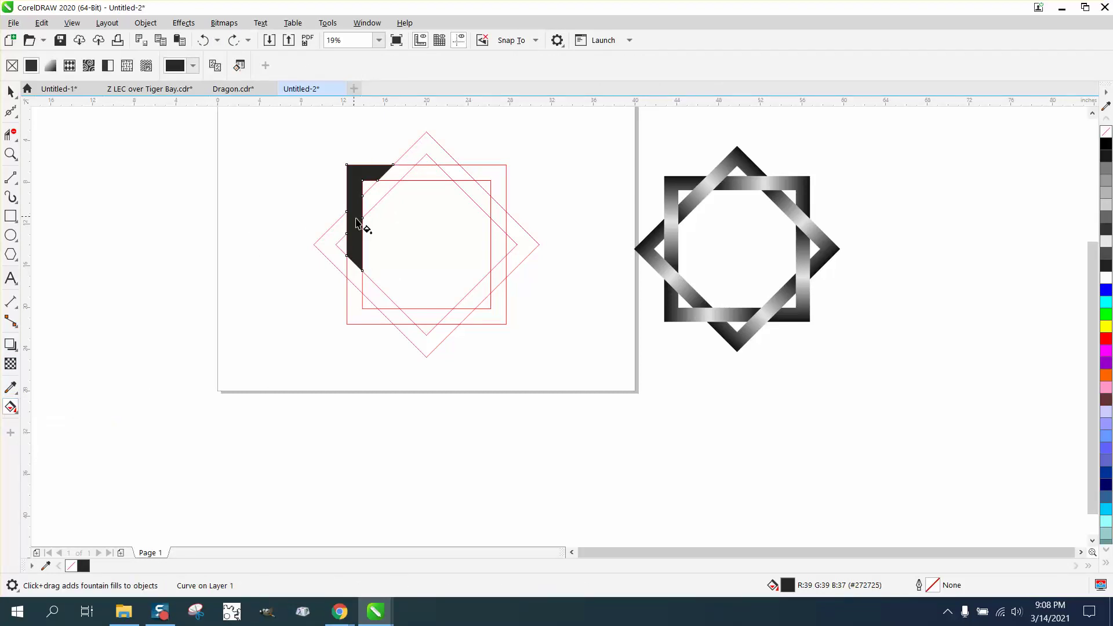
drag(355, 253, 539, 342)
key(z)
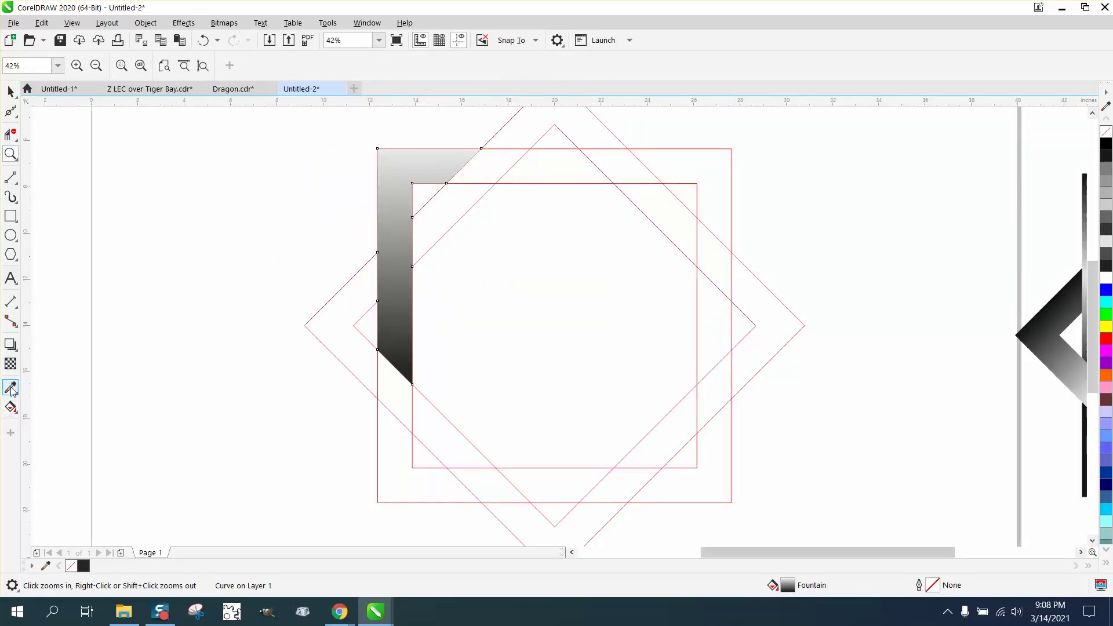
Add a color node at 52% along the corner piece's gradient and color it 10% Black.
click(11, 407)
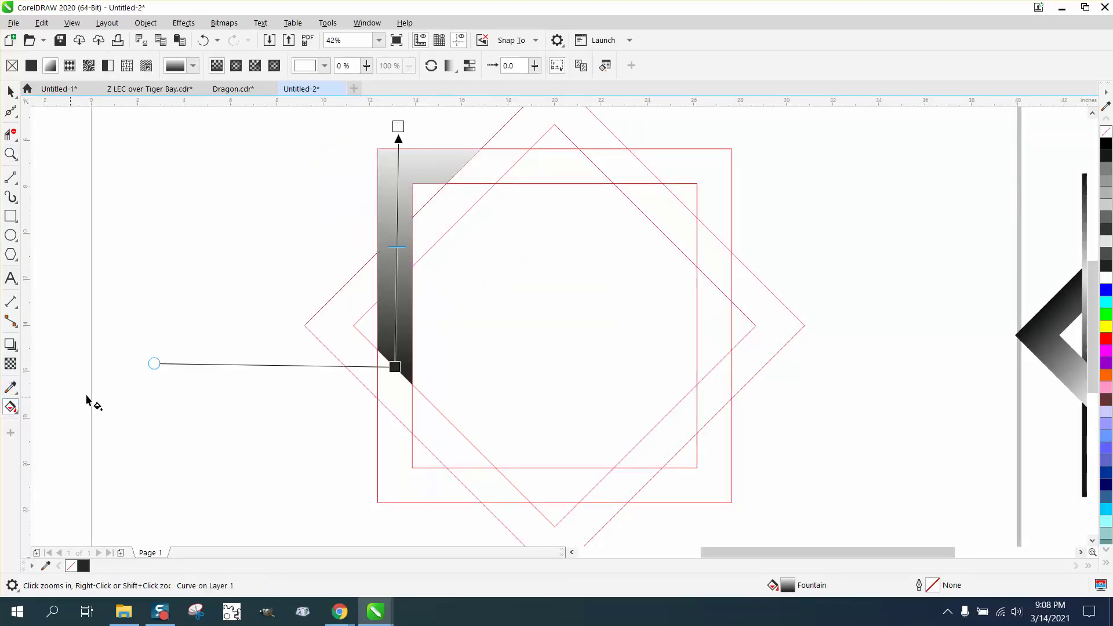
click(396, 242)
click(421, 234)
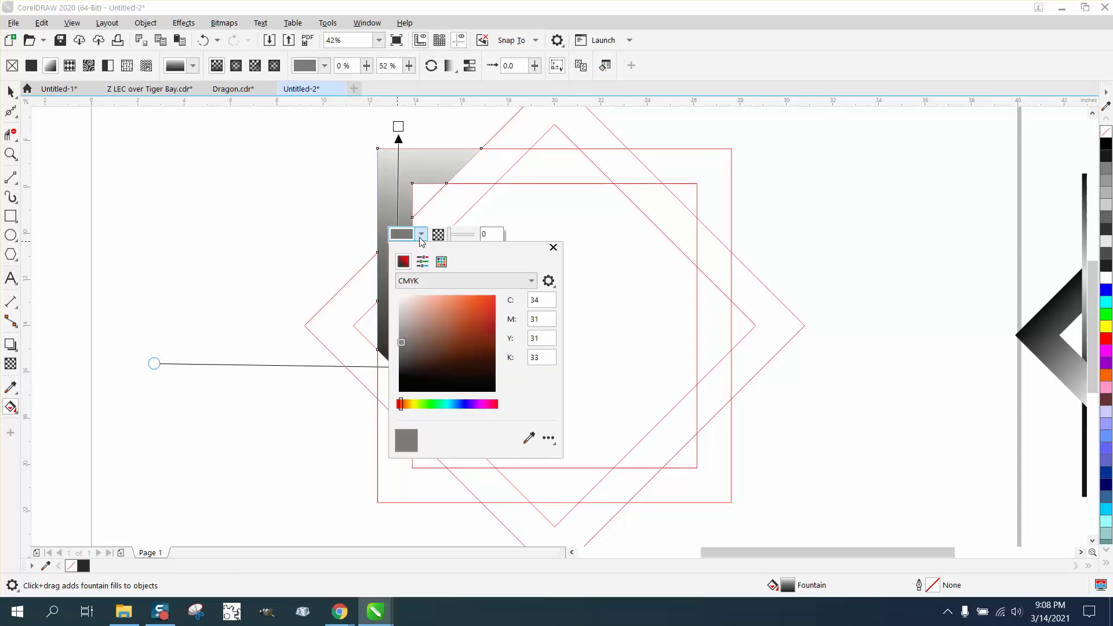
click(441, 261)
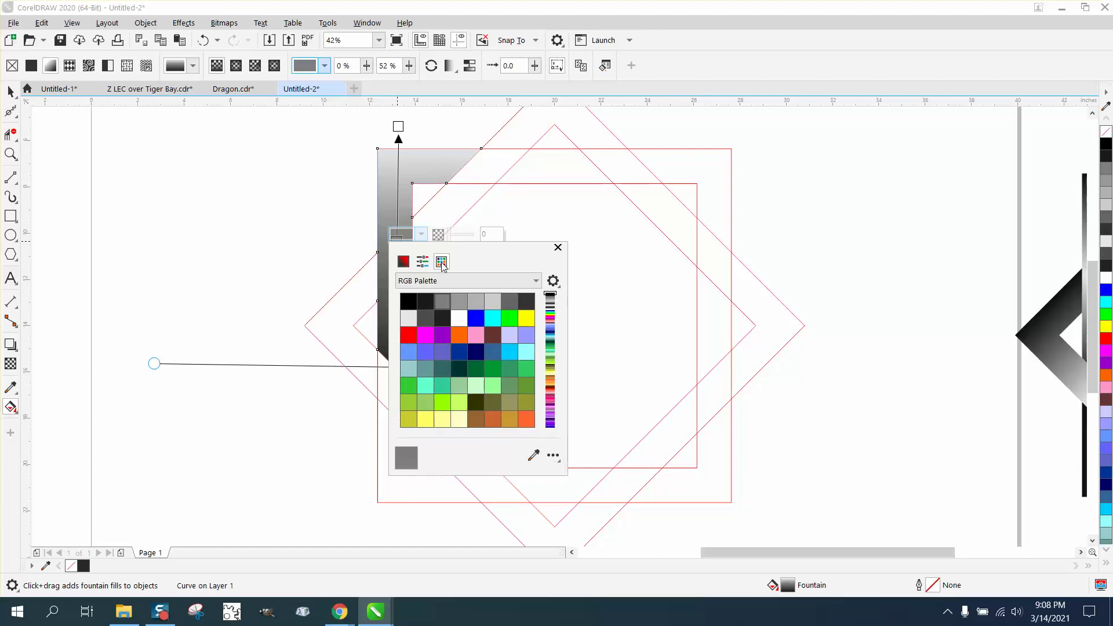
click(412, 318)
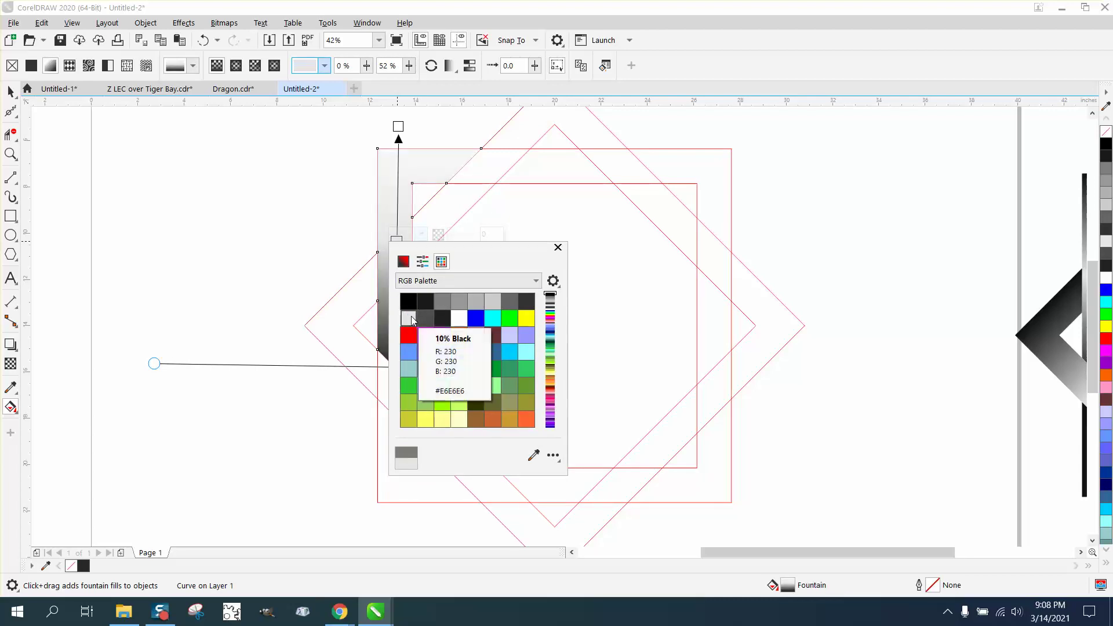
click(556, 248)
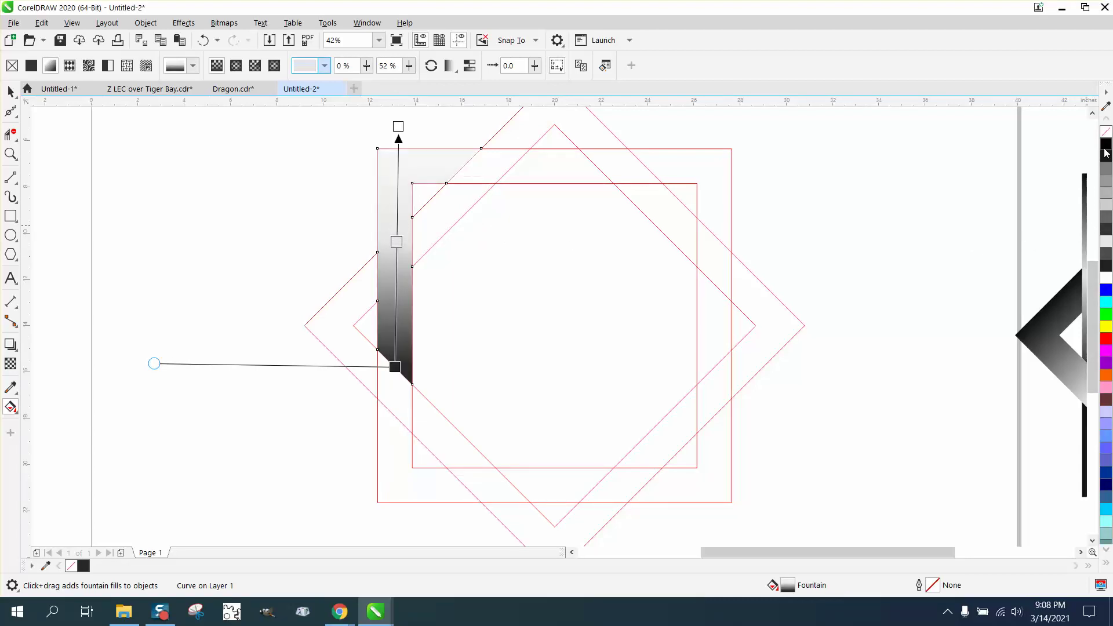
Color the gradient's upper end black, move the middle node to 46%, and extend the gradient slightly at both ends.
drag(400, 142, 398, 127)
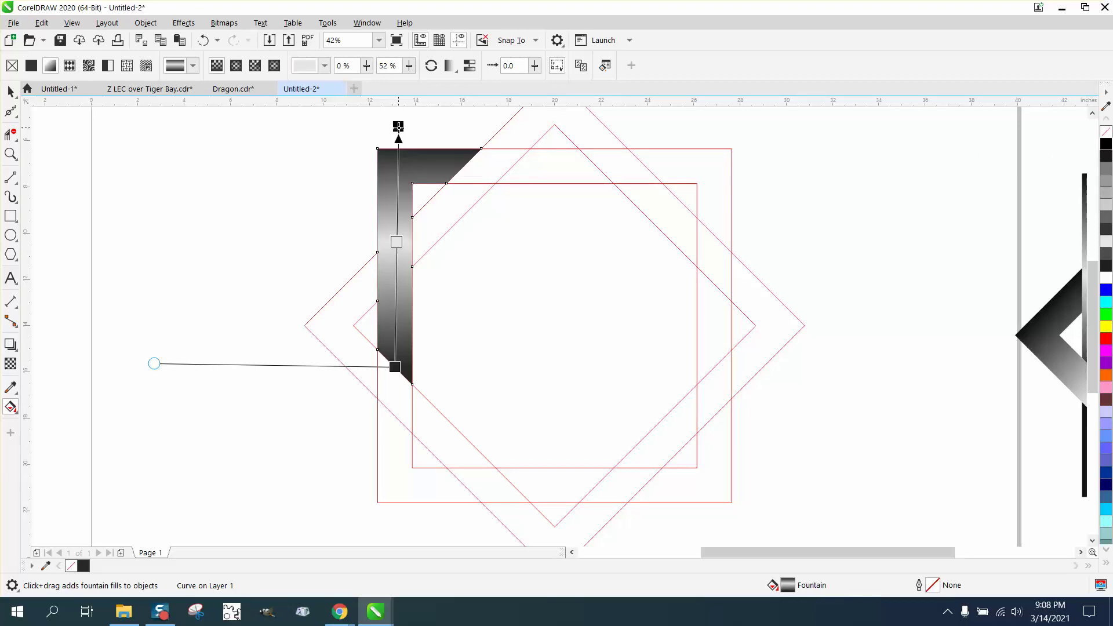
drag(396, 242, 399, 260)
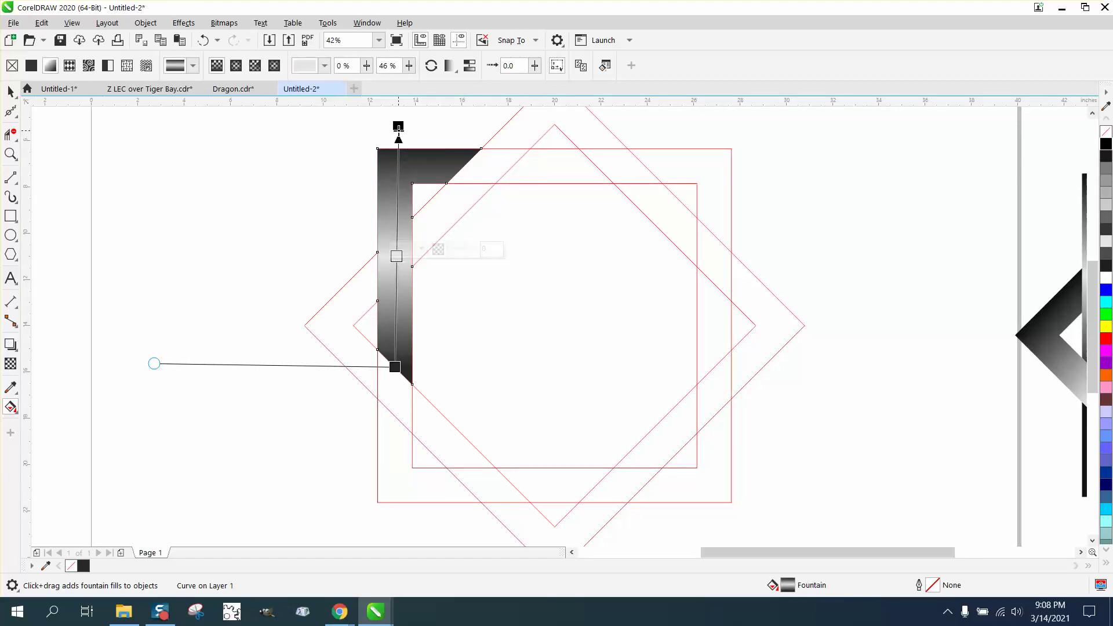
click(397, 128)
drag(395, 366, 394, 380)
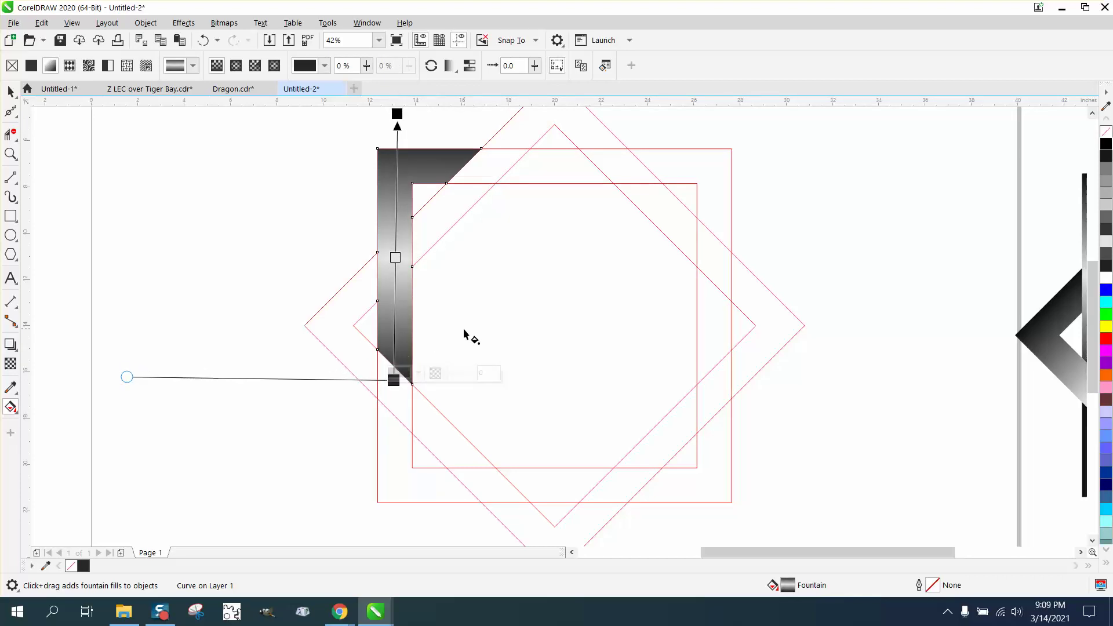
Add a second middle color node at 58% along the gradient and color it 10% Black.
double_click(395, 227)
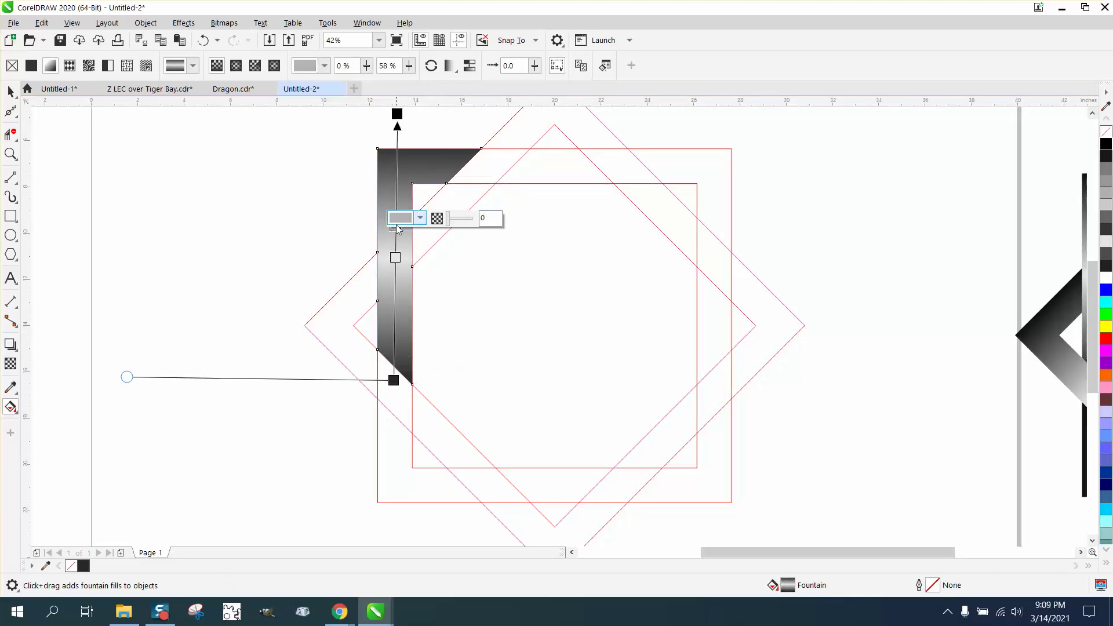
click(424, 218)
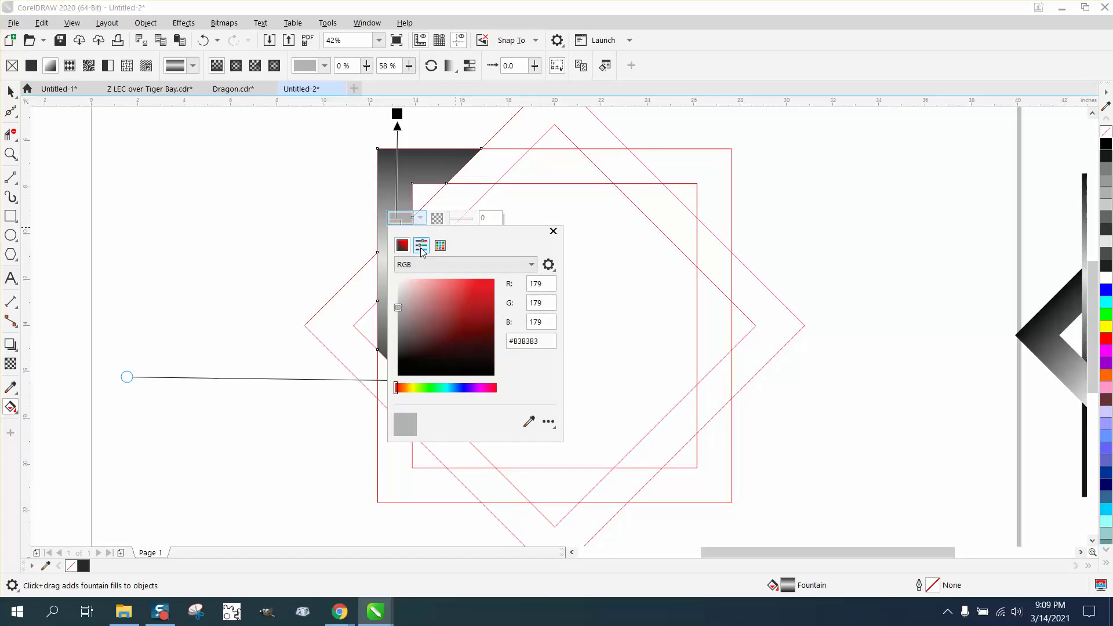
click(441, 247)
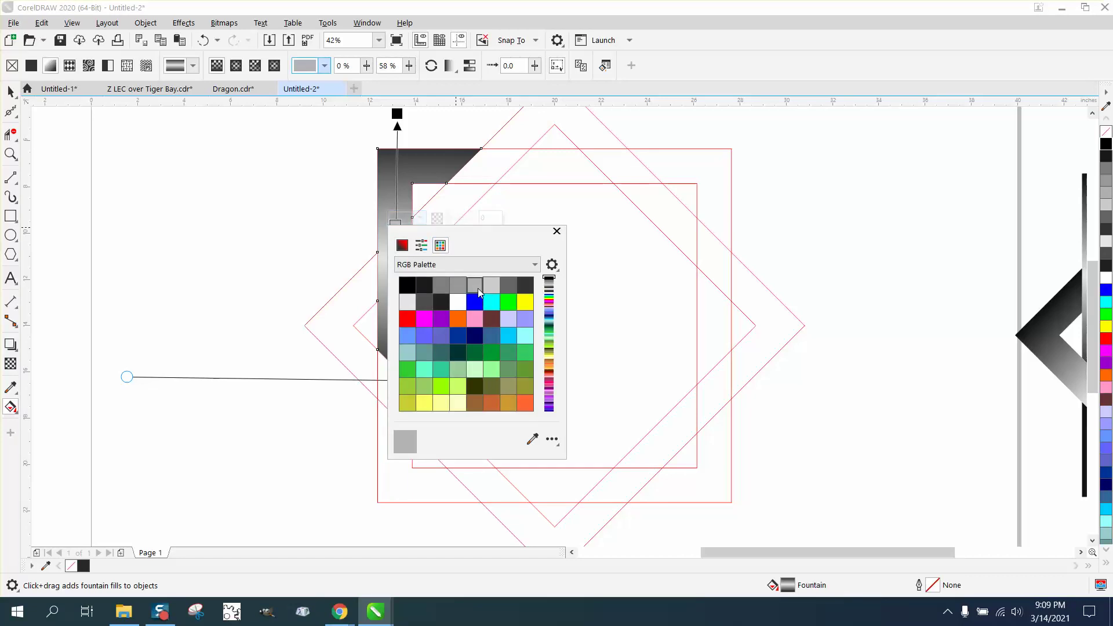
click(407, 301)
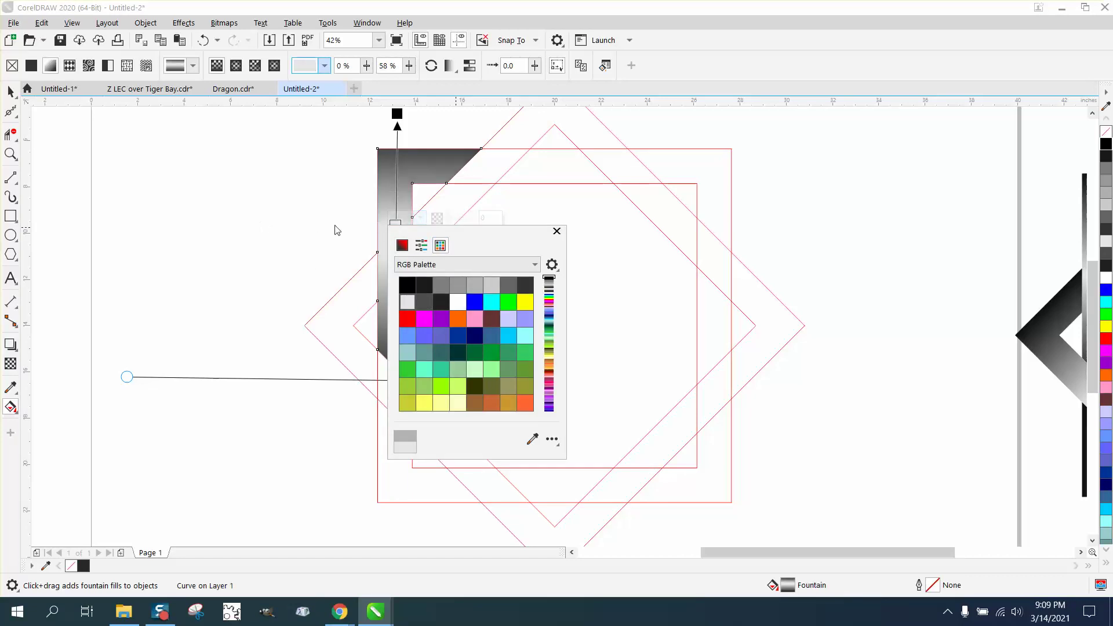
click(557, 231)
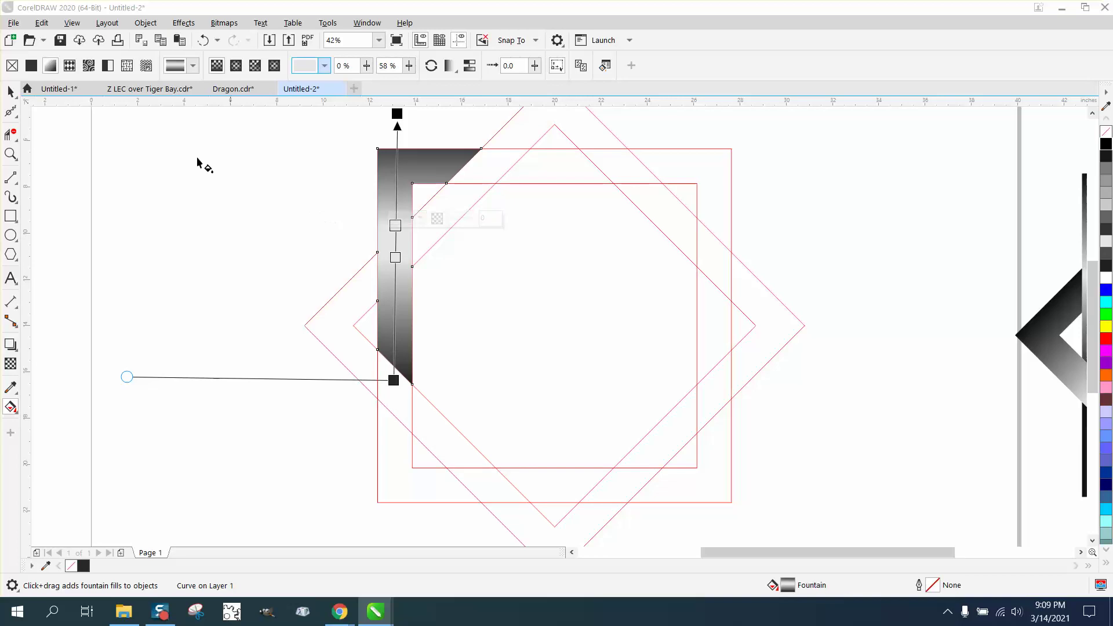
Recolor both end nodes of the corner piece's gradient red.
key(space)
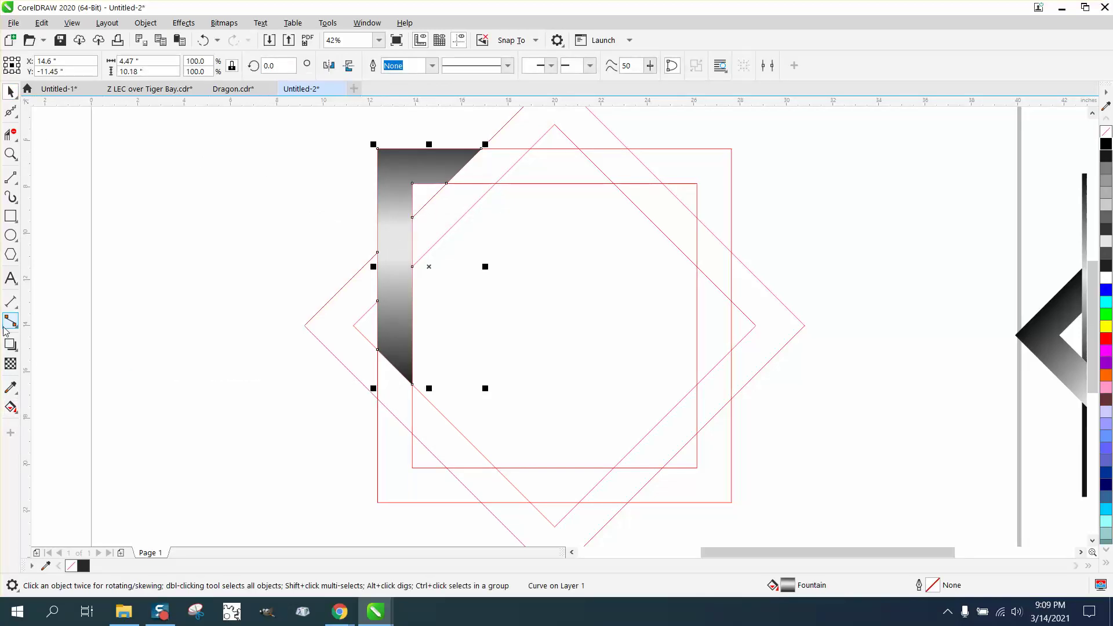
click(11, 407)
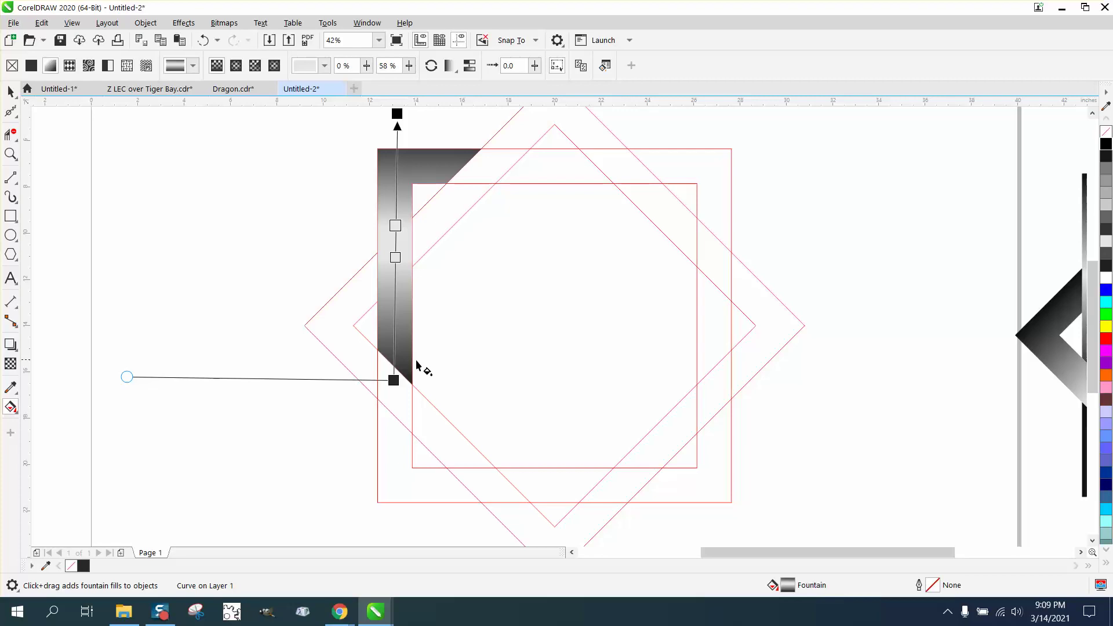
drag(1107, 342, 395, 380)
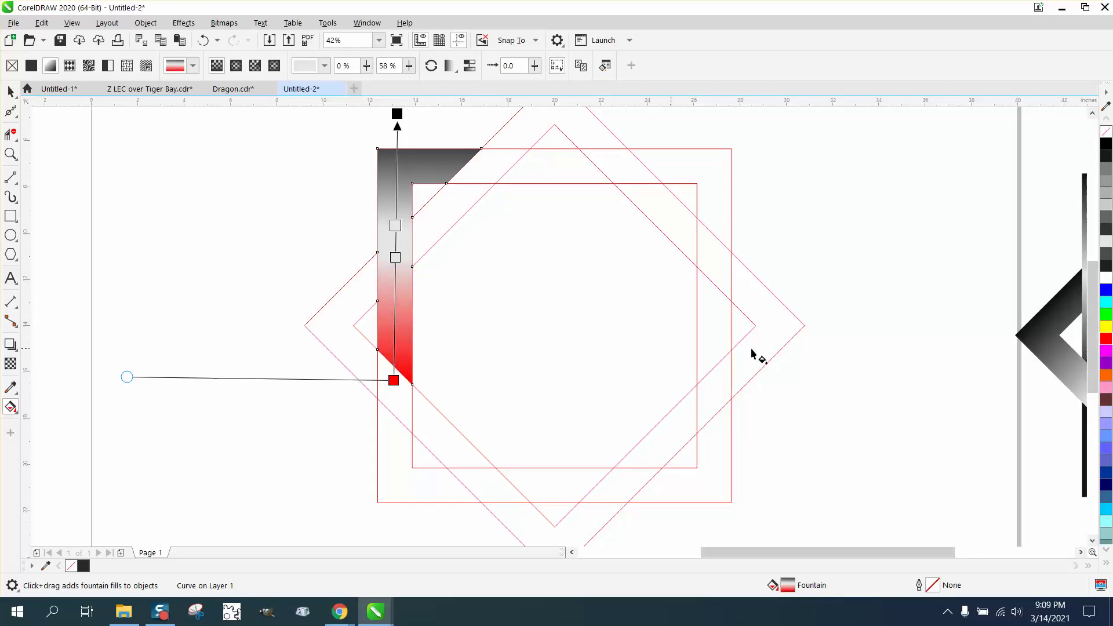
drag(1105, 345, 397, 114)
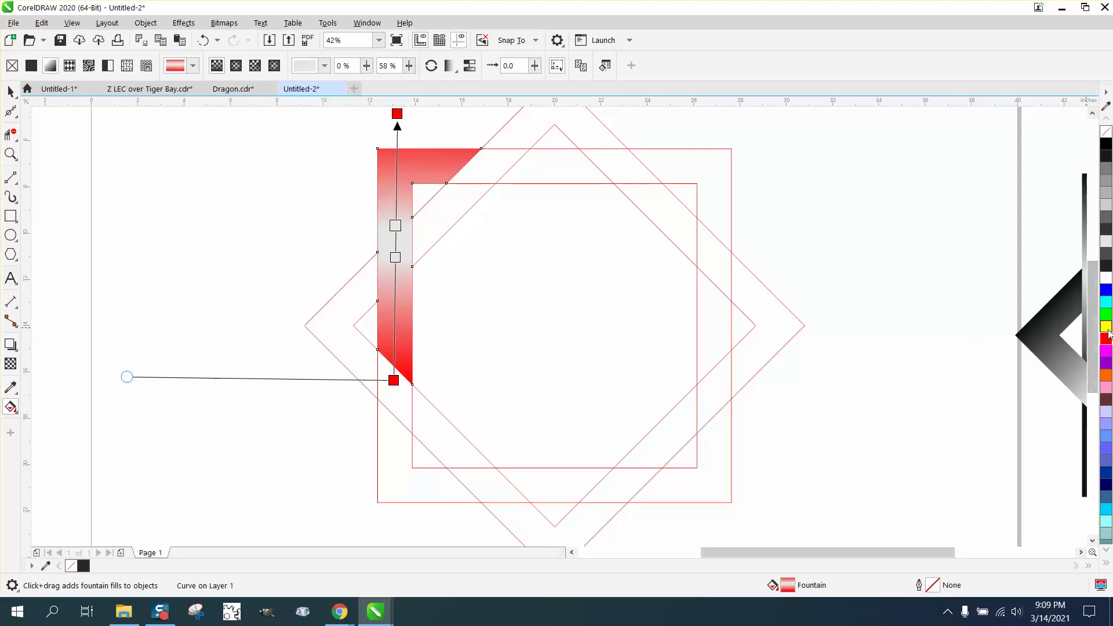
Recolor both middle nodes of the corner piece's gradient yellow.
drag(1106, 328, 396, 260)
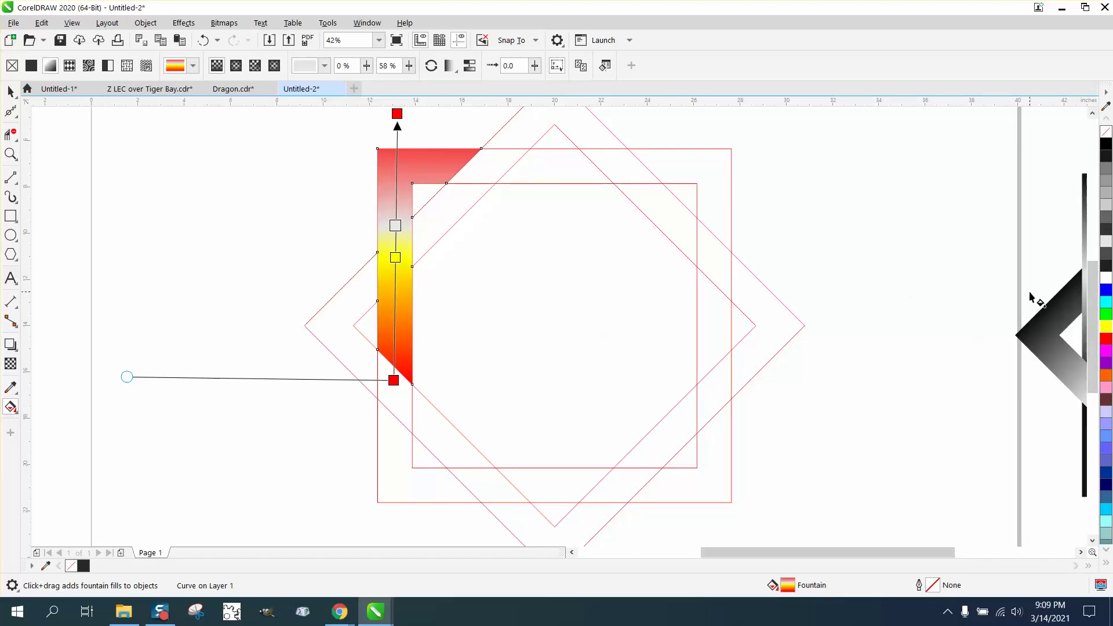
drag(1106, 328, 396, 226)
click(11, 92)
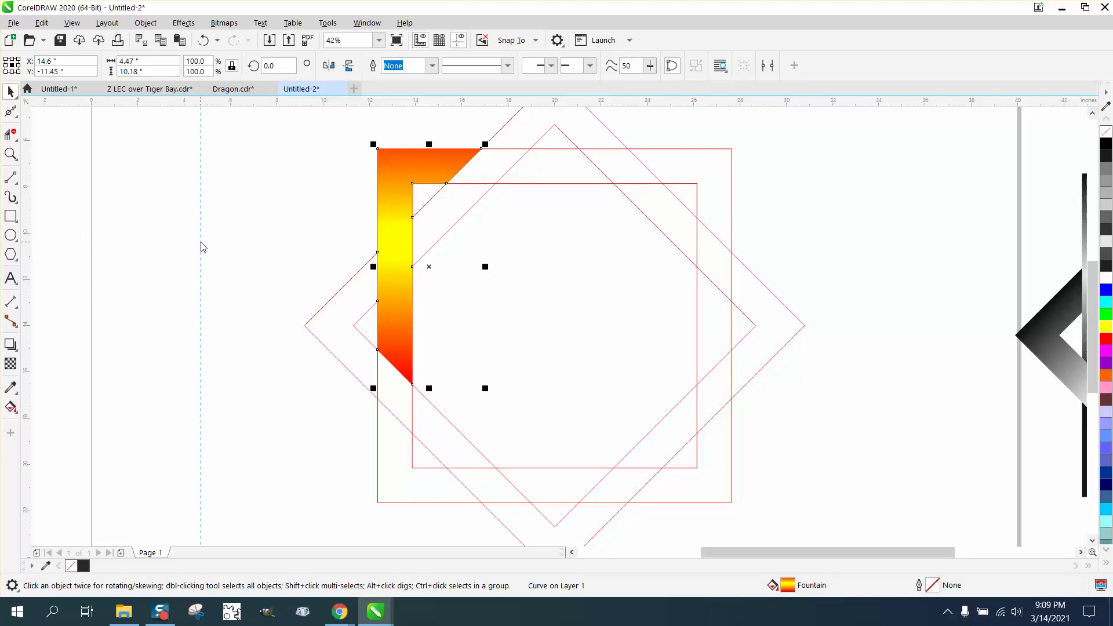
Place vertical and horizontal guidelines through the star's center and move the corner piece's rotation center to their intersection.
drag(203, 248, 555, 145)
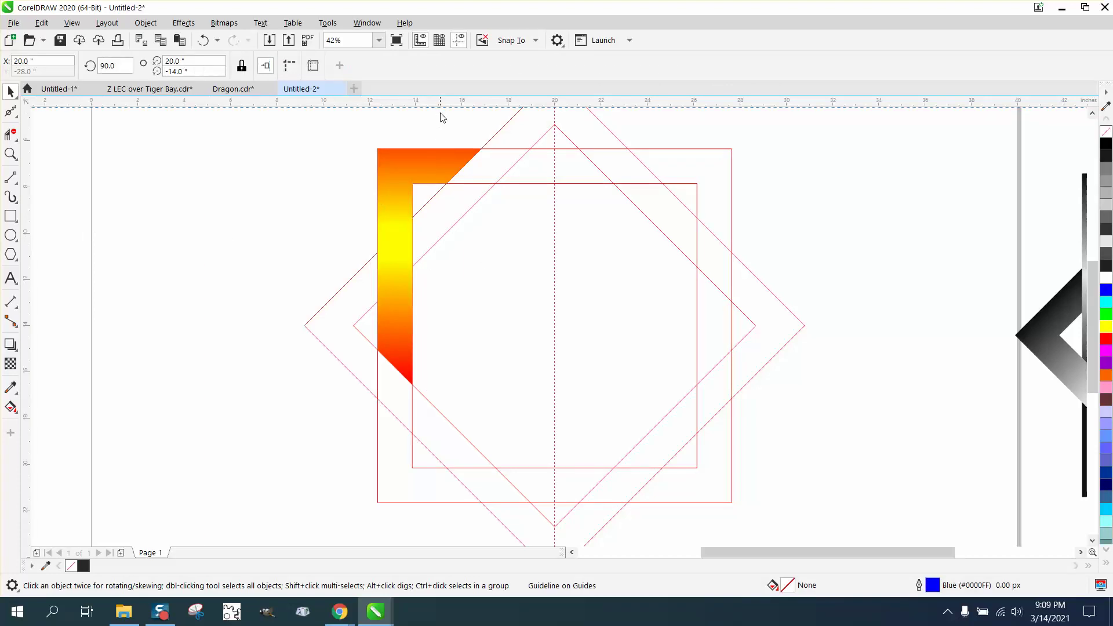
drag(439, 125, 442, 177)
click(422, 177)
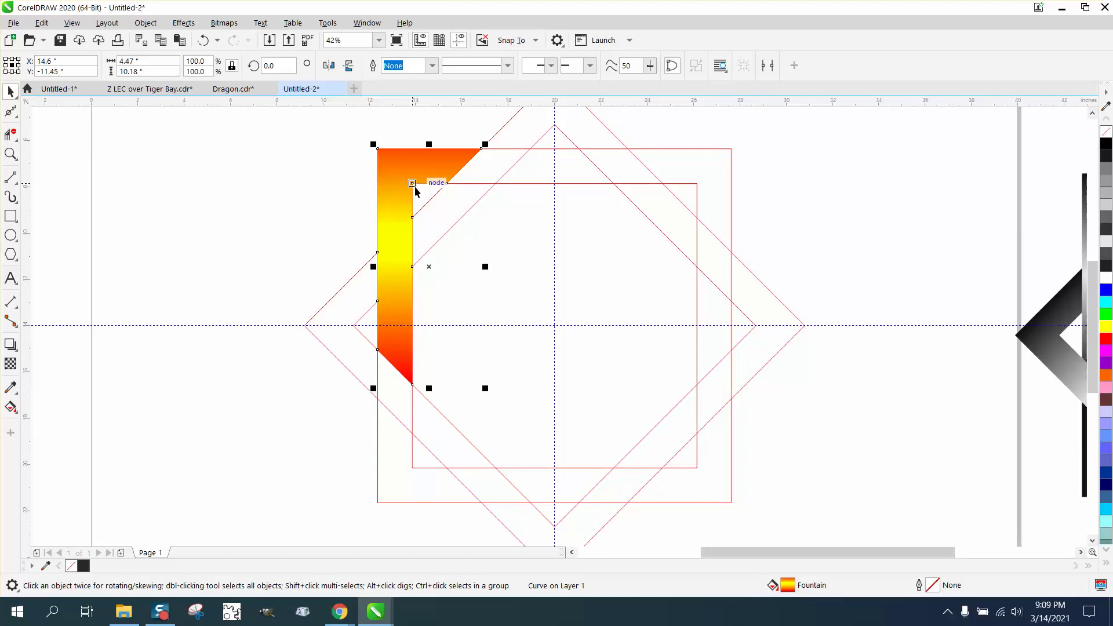
click(409, 192)
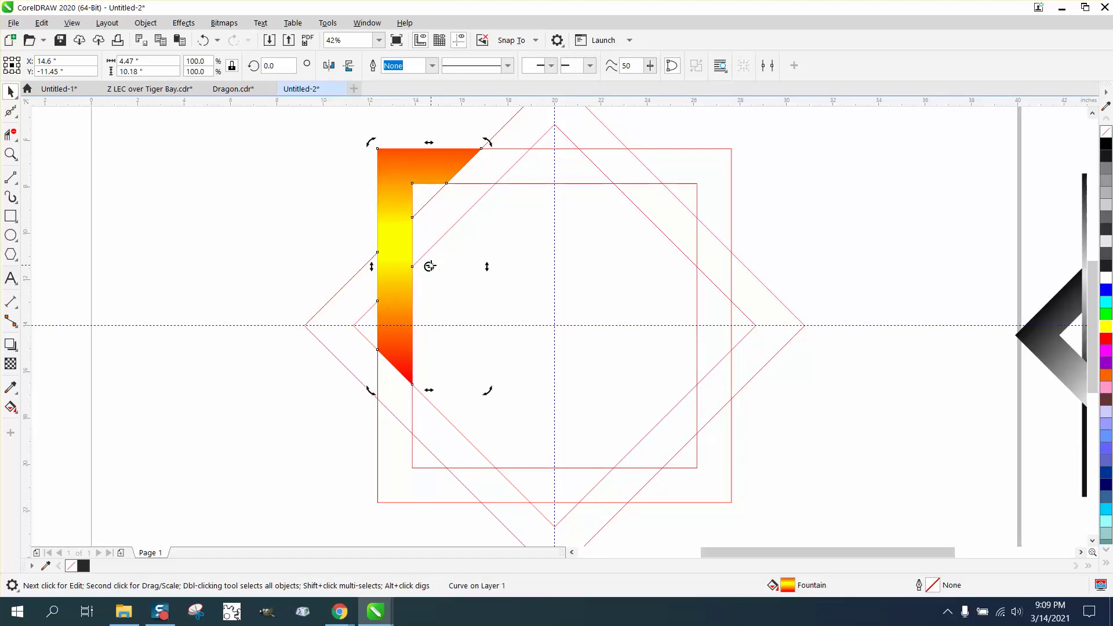
drag(429, 266, 554, 323)
click(790, 210)
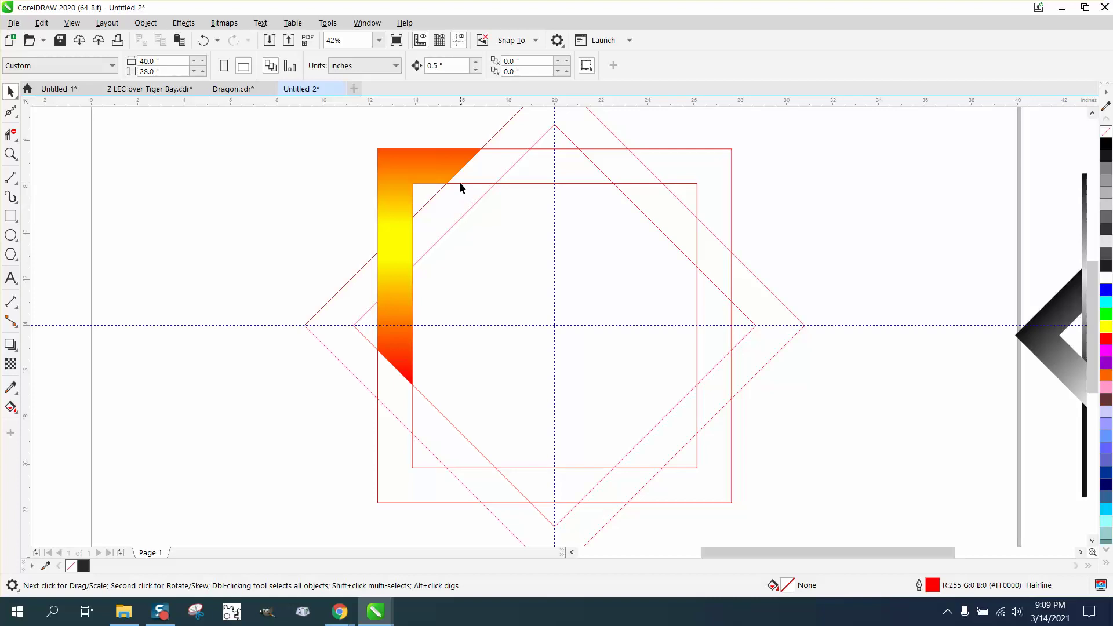
Create a copy of the gradient corner piece rotated 45° about the star's center.
click(443, 167)
click(444, 167)
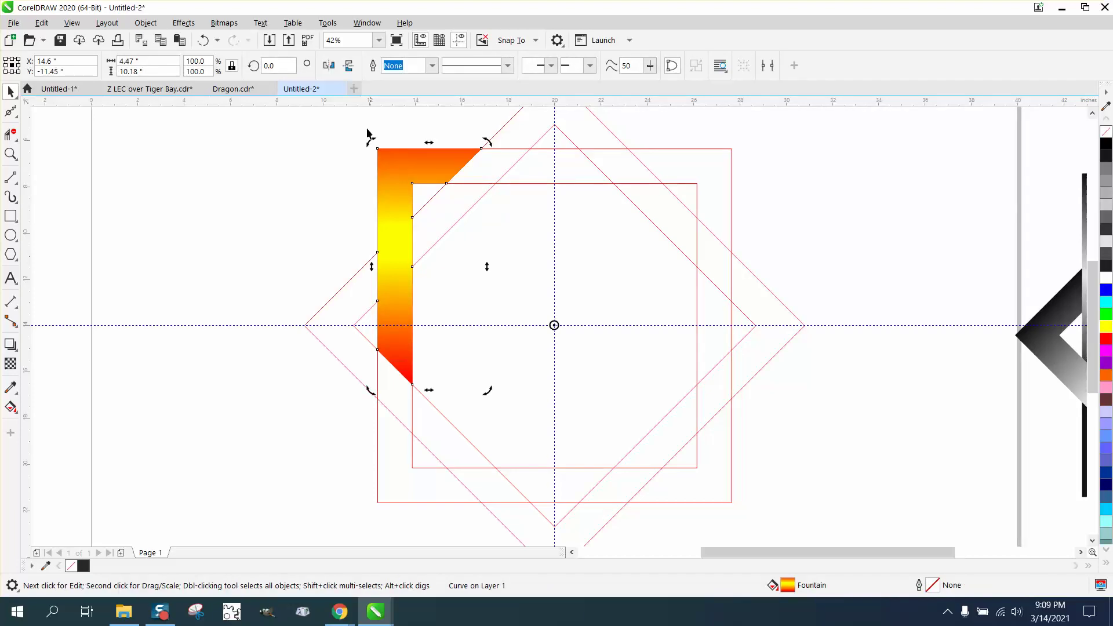
click(269, 66)
text(45)
key(Return)
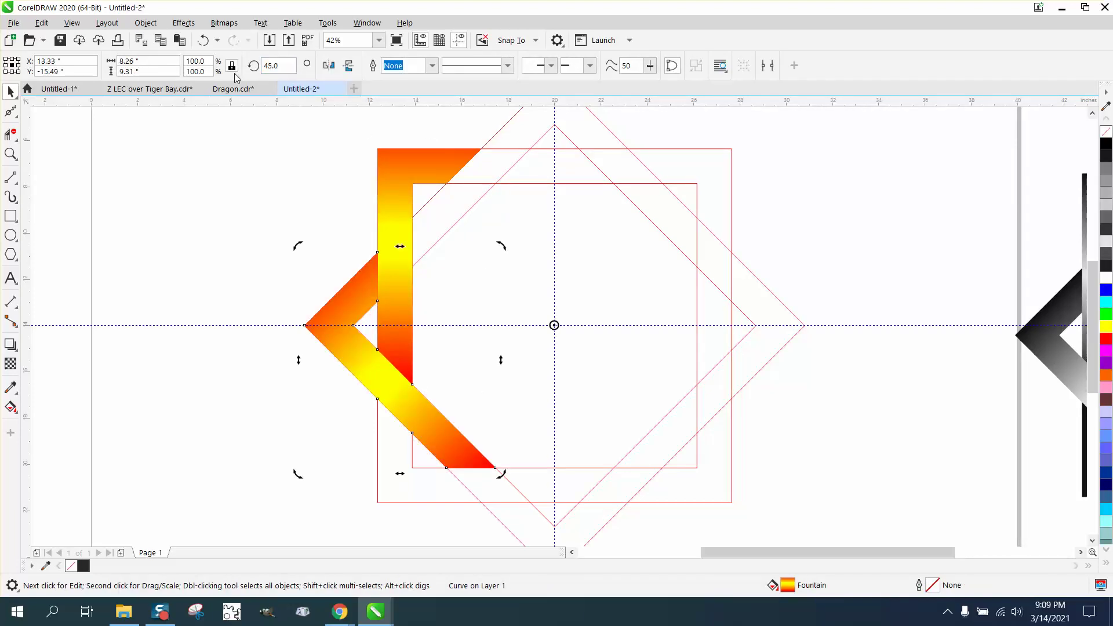
Repeat the rotated copy in 45° increments, from 90° through 315°, until eight pieces complete the interlaced star.
click(274, 65)
text(90)
key(Return)
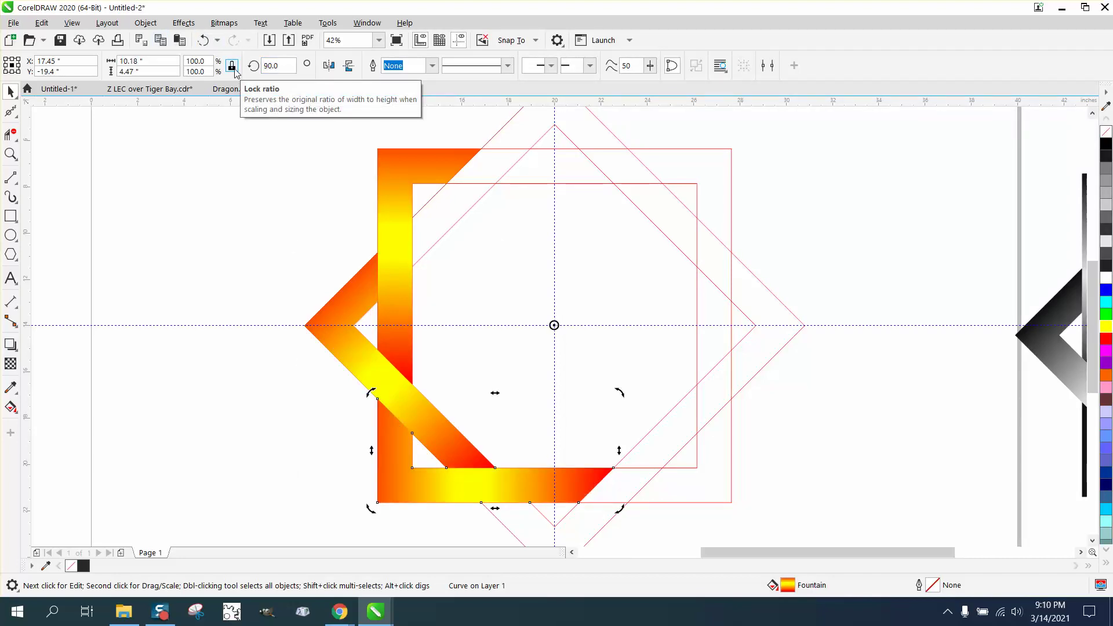
key(ctrl+r)
key(ctrl+r)
key(ctrl+r)
key(ctrl+r)
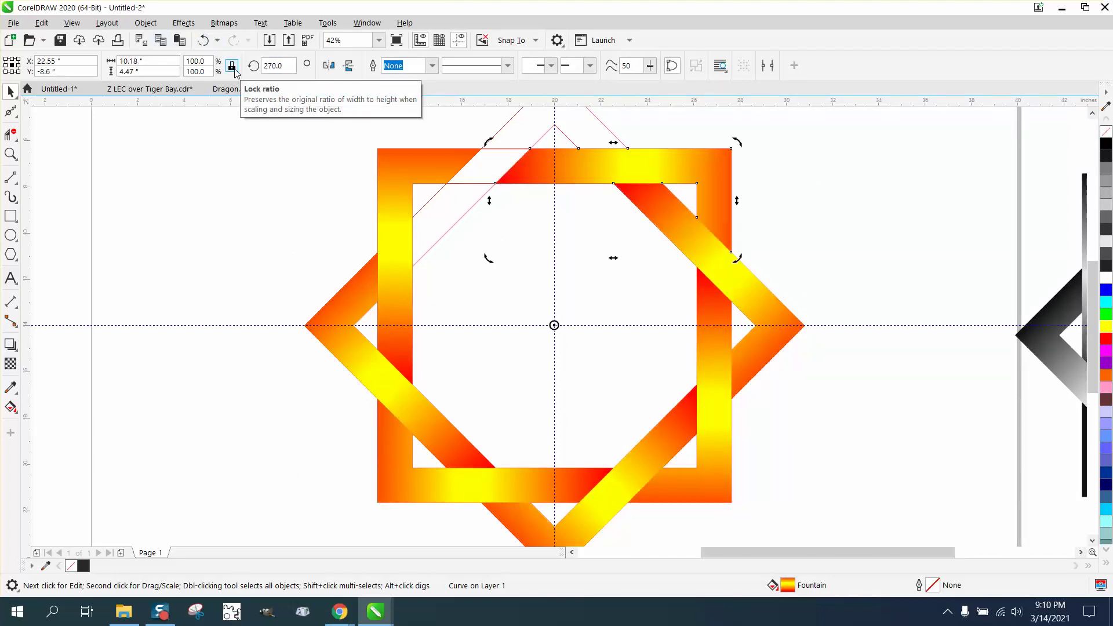
key(ctrl+r)
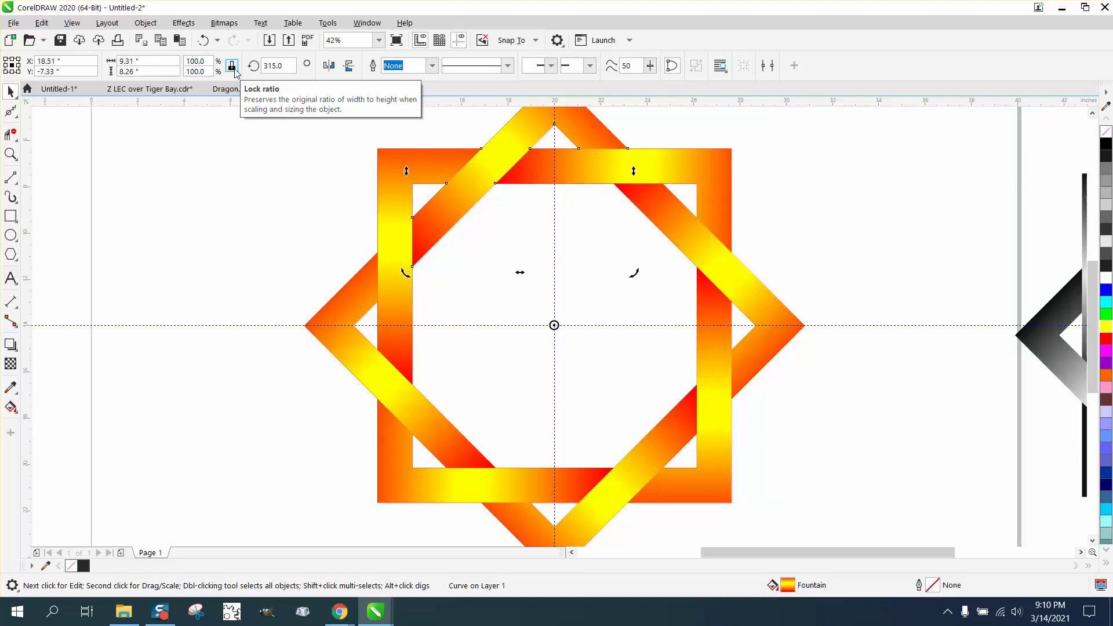
Select all parts of the red-and-yellow star and remove their outlines.
scroll(476, 276, down, 5)
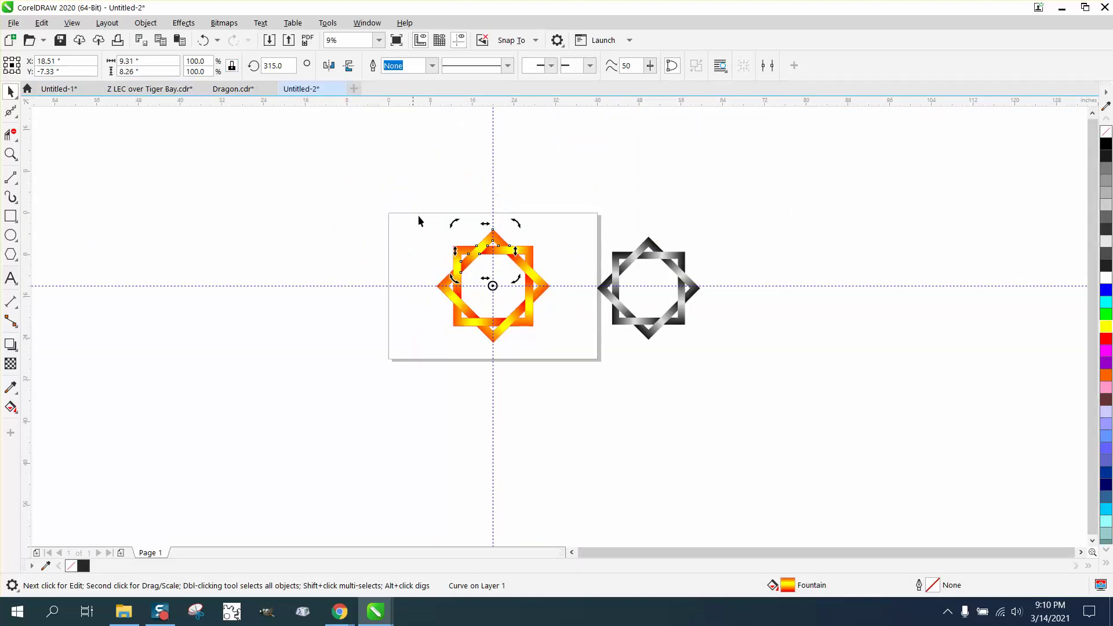
click(10, 154)
drag(428, 210, 595, 376)
click(10, 91)
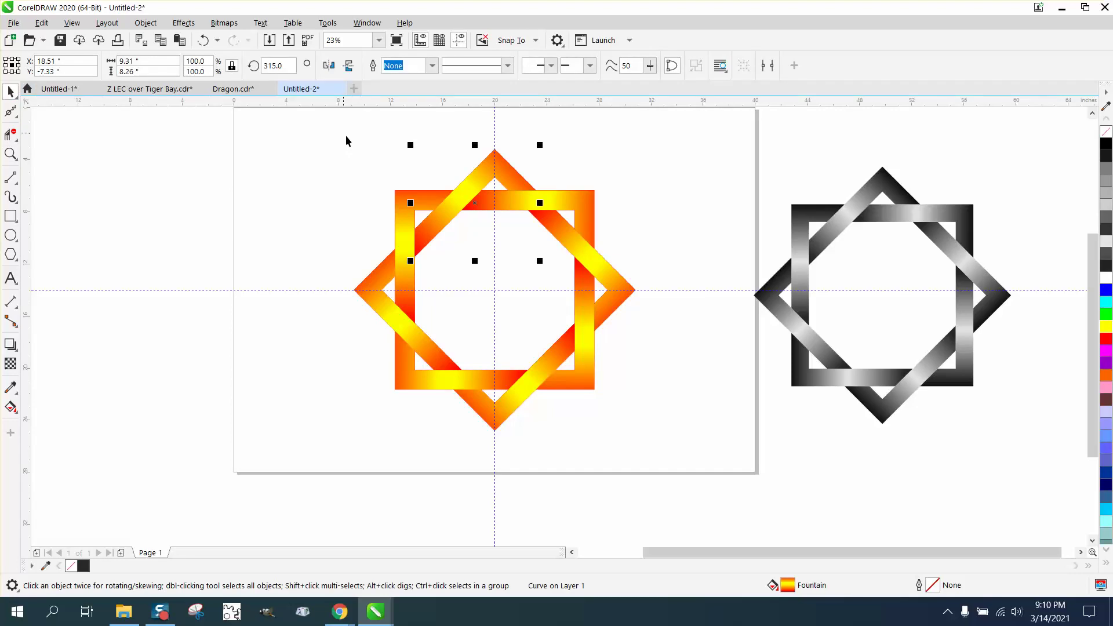
drag(345, 139, 715, 451)
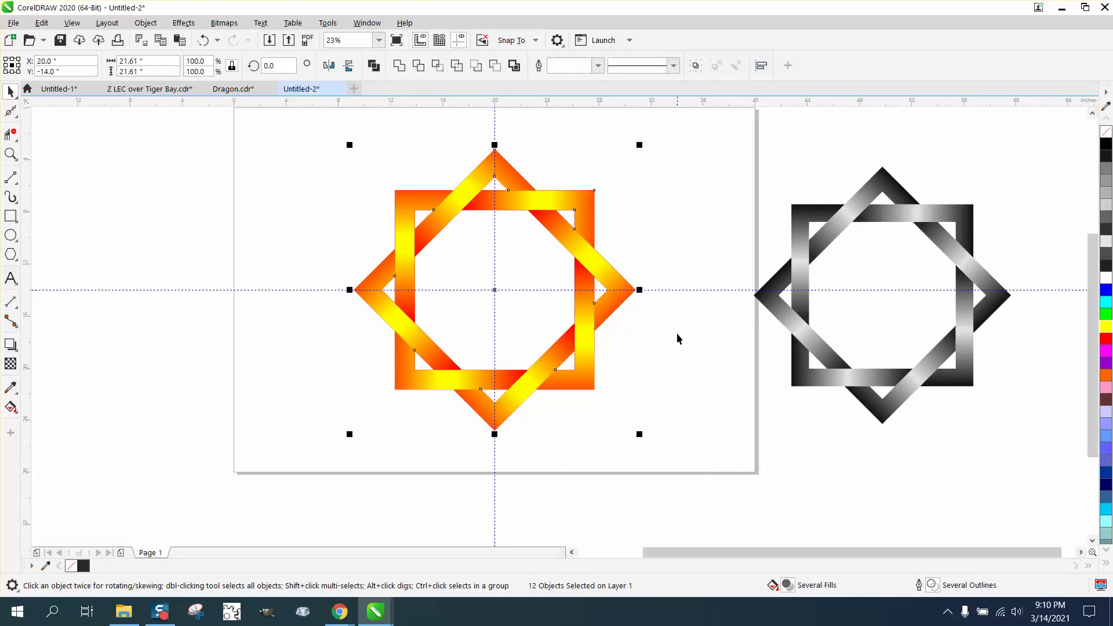
right_click(1106, 133)
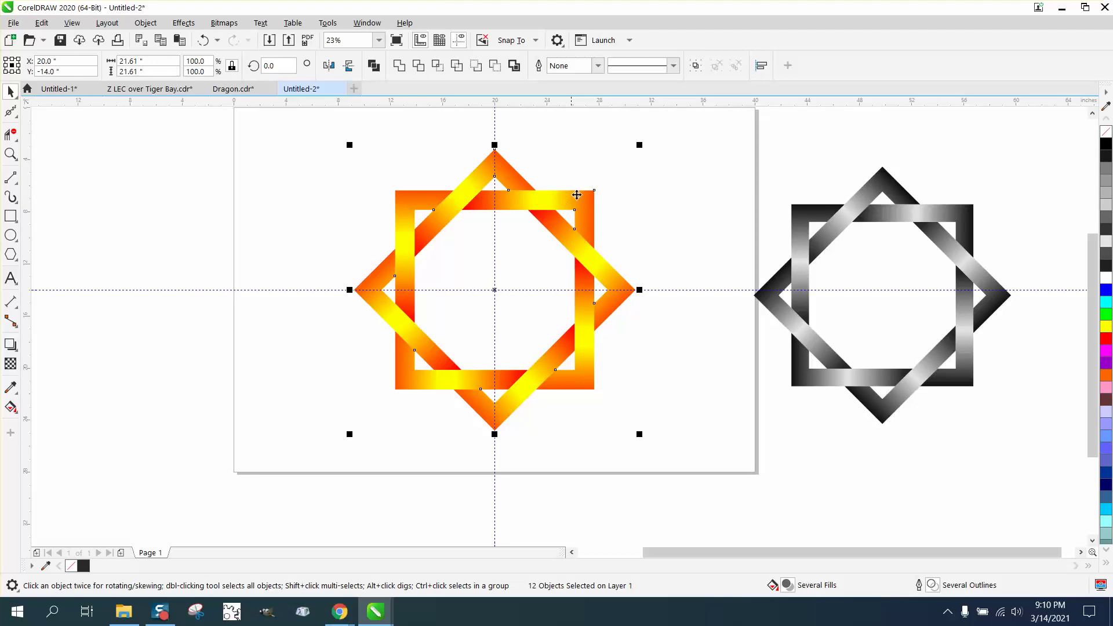
Scale the red-and-yellow star down to about 7.94 in wide and position its center at about X 13.02, Y -10.5 in.
drag(639, 153, 462, 328)
drag(406, 378, 404, 244)
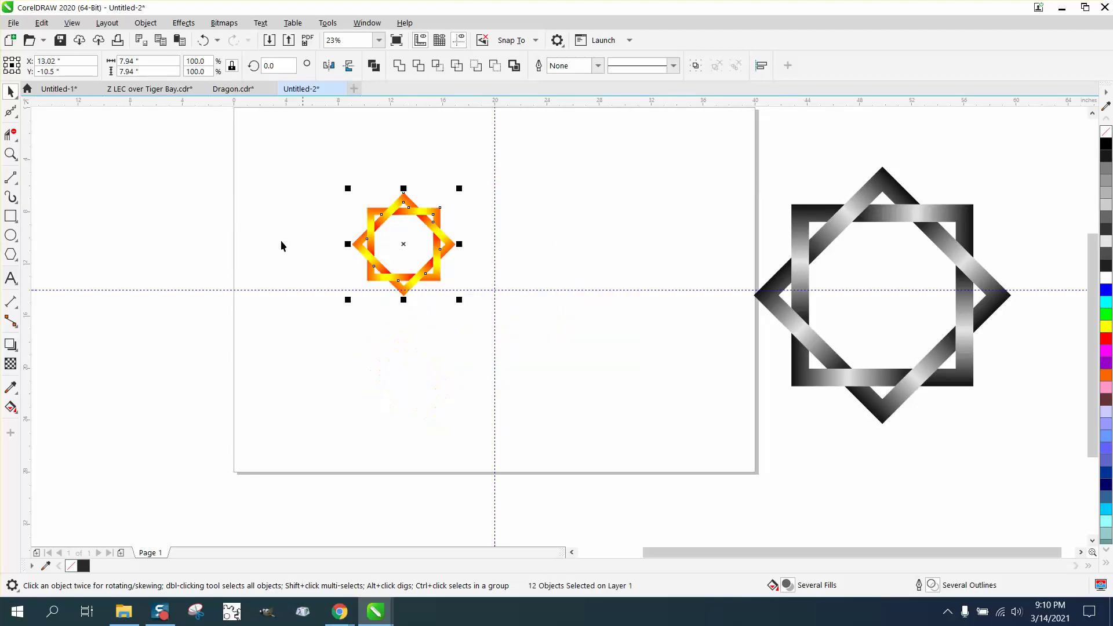
Examine the red-and-yellow star and the black-and-gray star up close to compare their gradients and interlacing.
click(10, 154)
drag(352, 181, 522, 320)
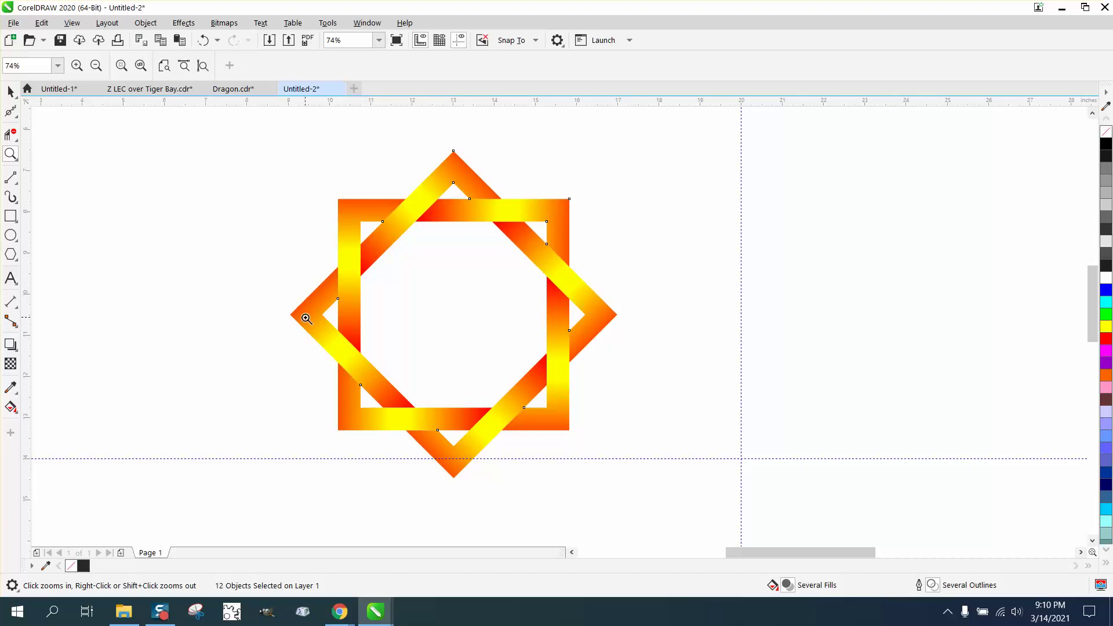
right_click(553, 327)
right_click(499, 301)
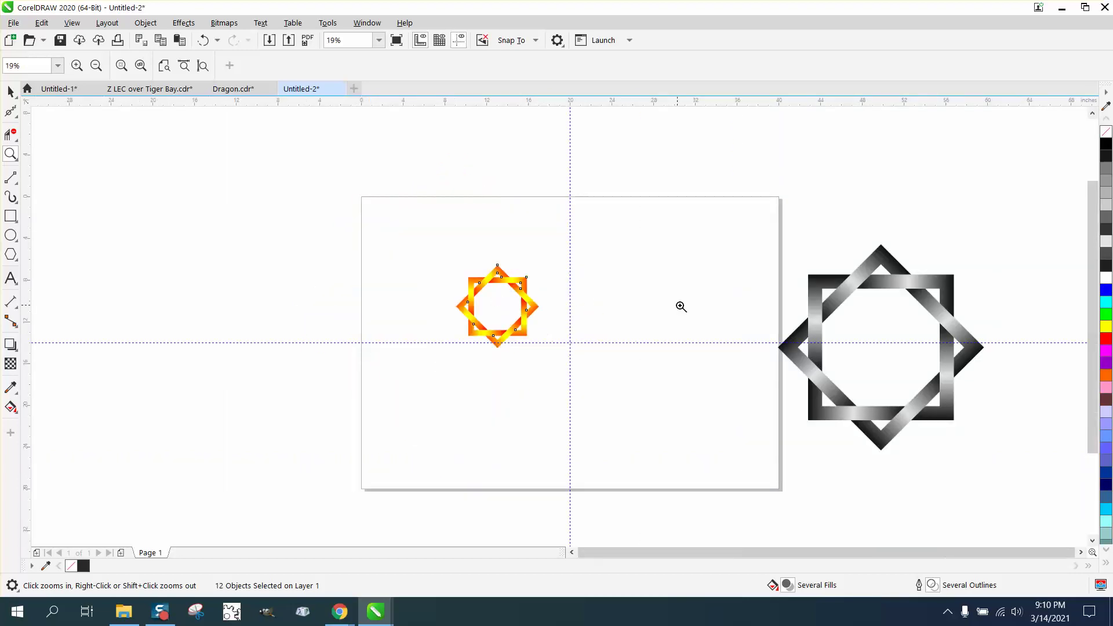
drag(770, 254, 1031, 456)
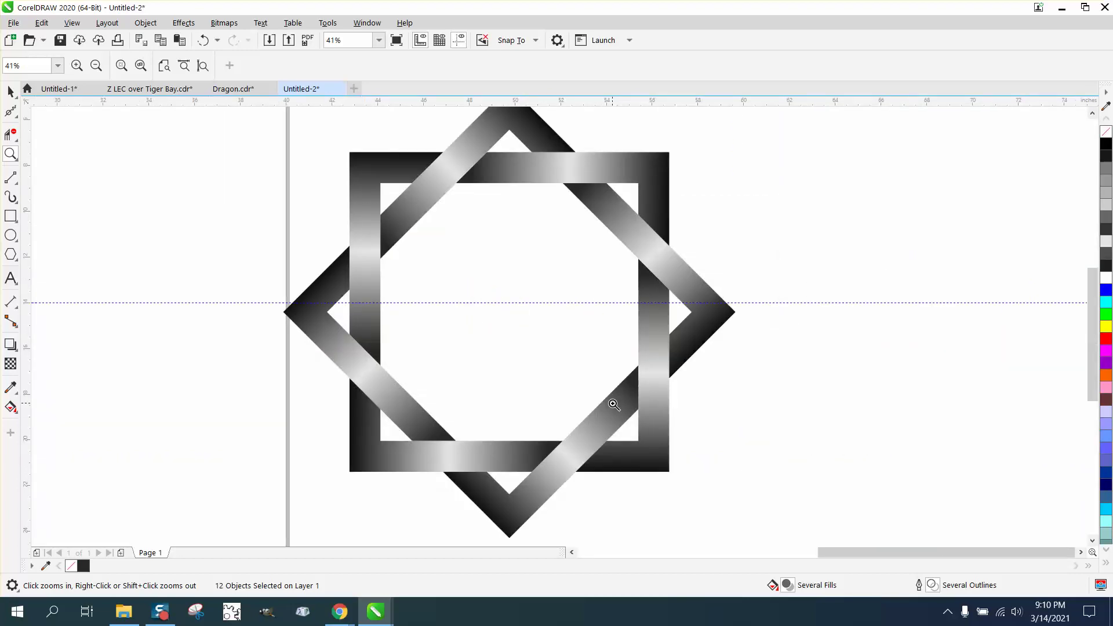